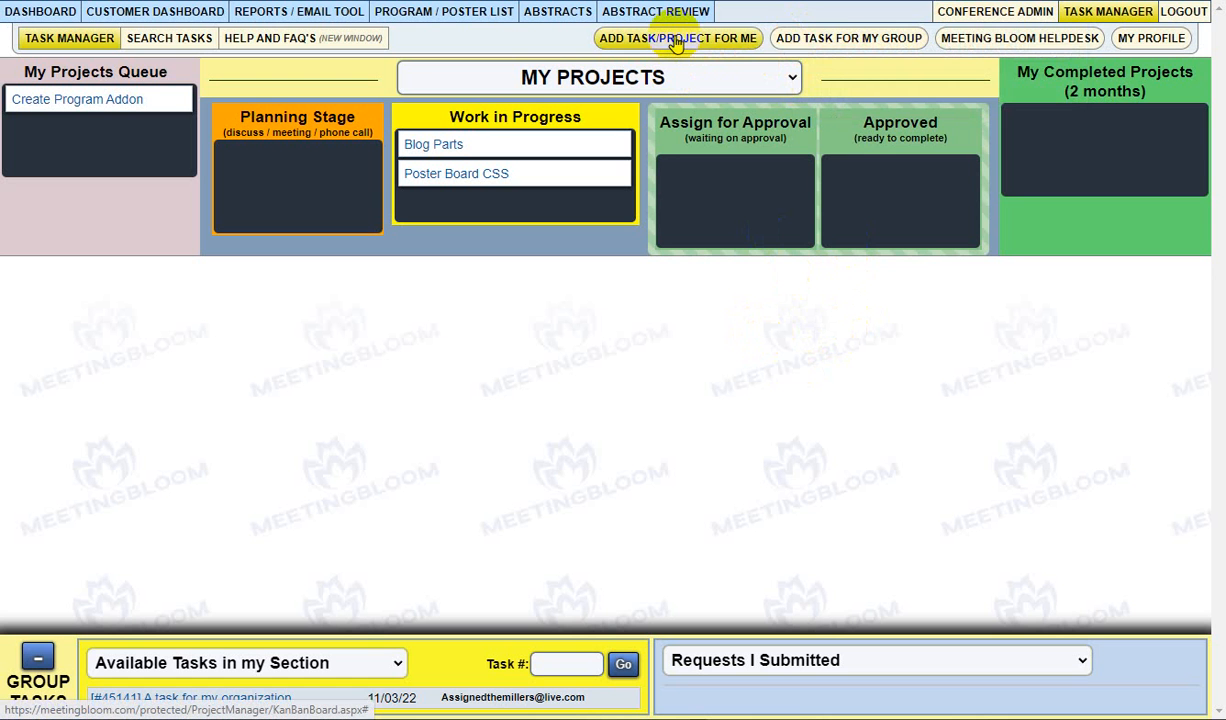
Step: Start a new task for the group named "Task for Organization" with the task details "This is a task"
{"action": "left_click", "coordinate": [829, 48]}
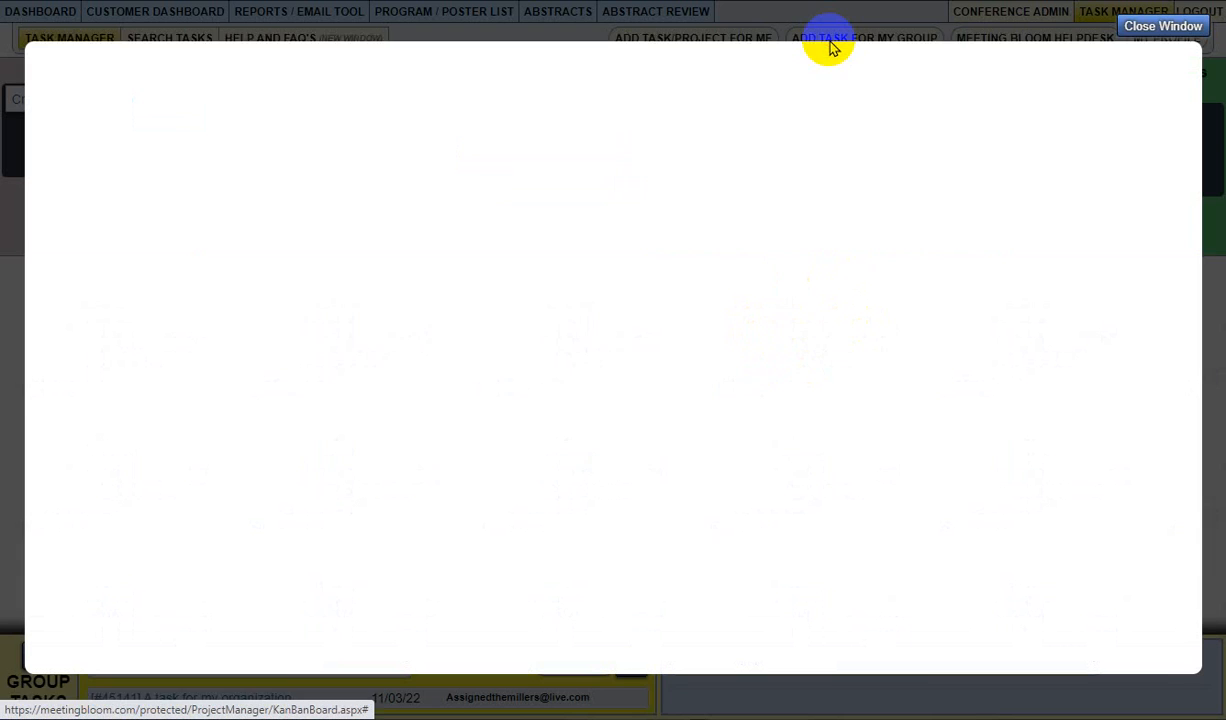
{"action": "left_click", "coordinate": [343, 152]}
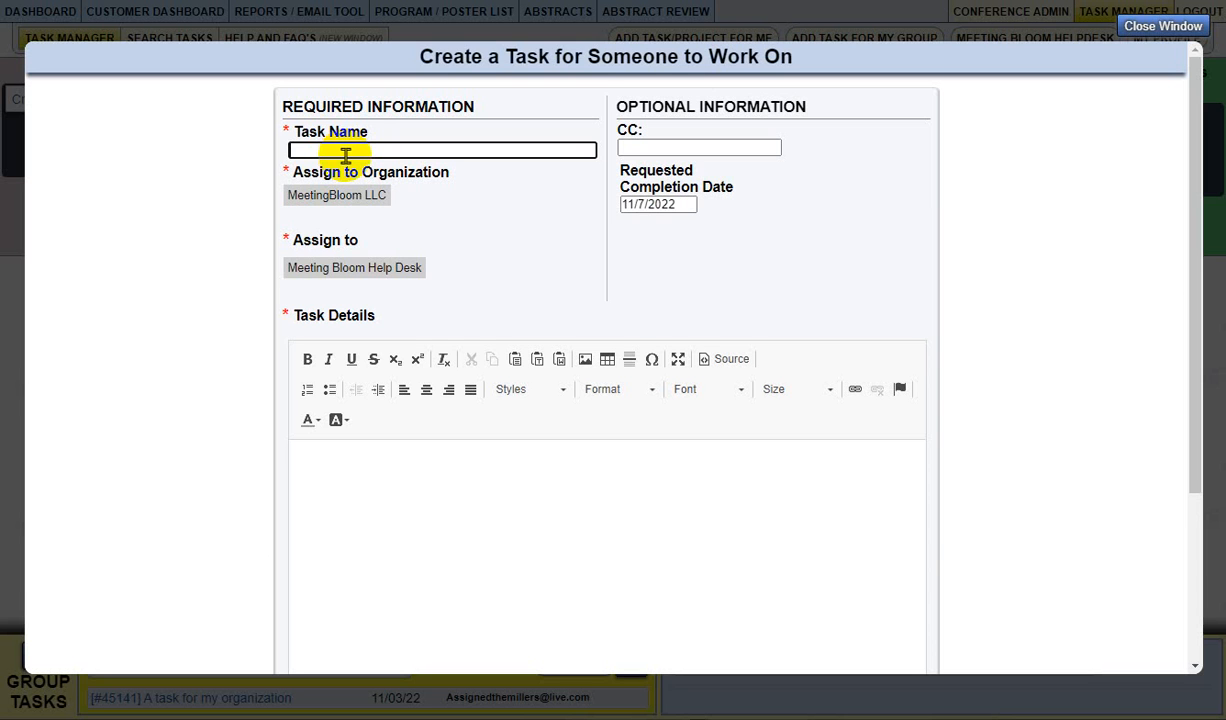
{"action": "type", "text": "Task for Organization"}
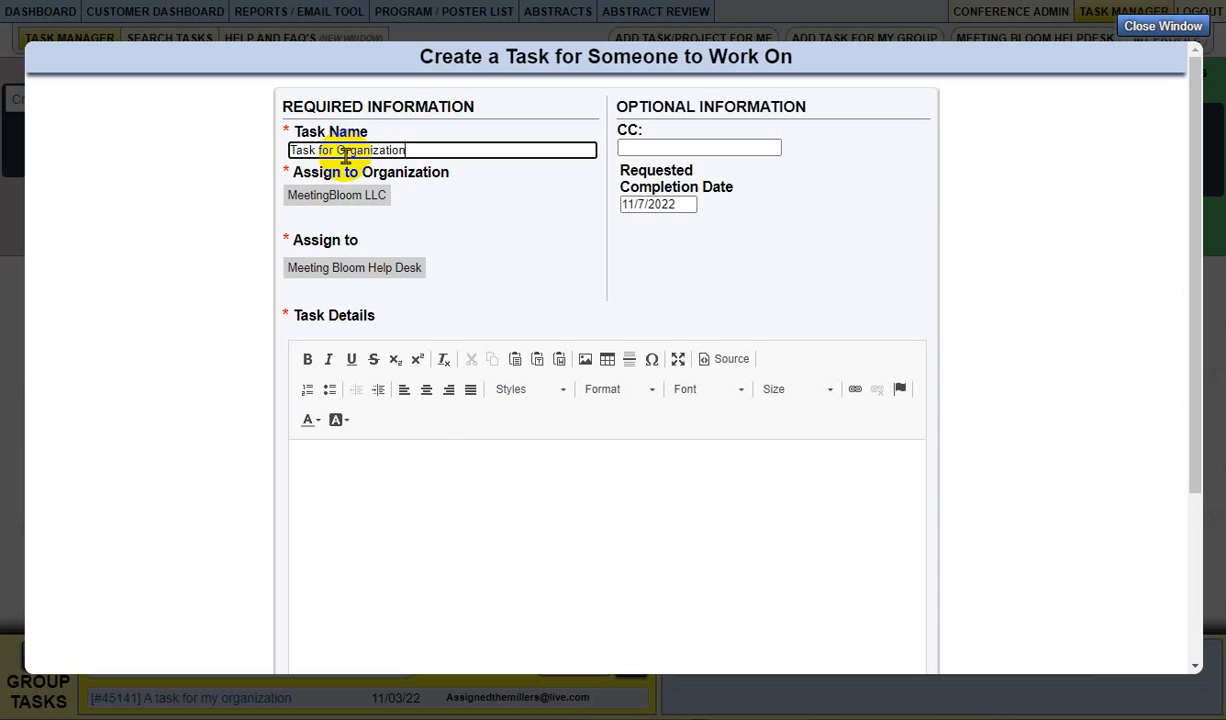
{"action": "left_click", "coordinate": [414, 487]}
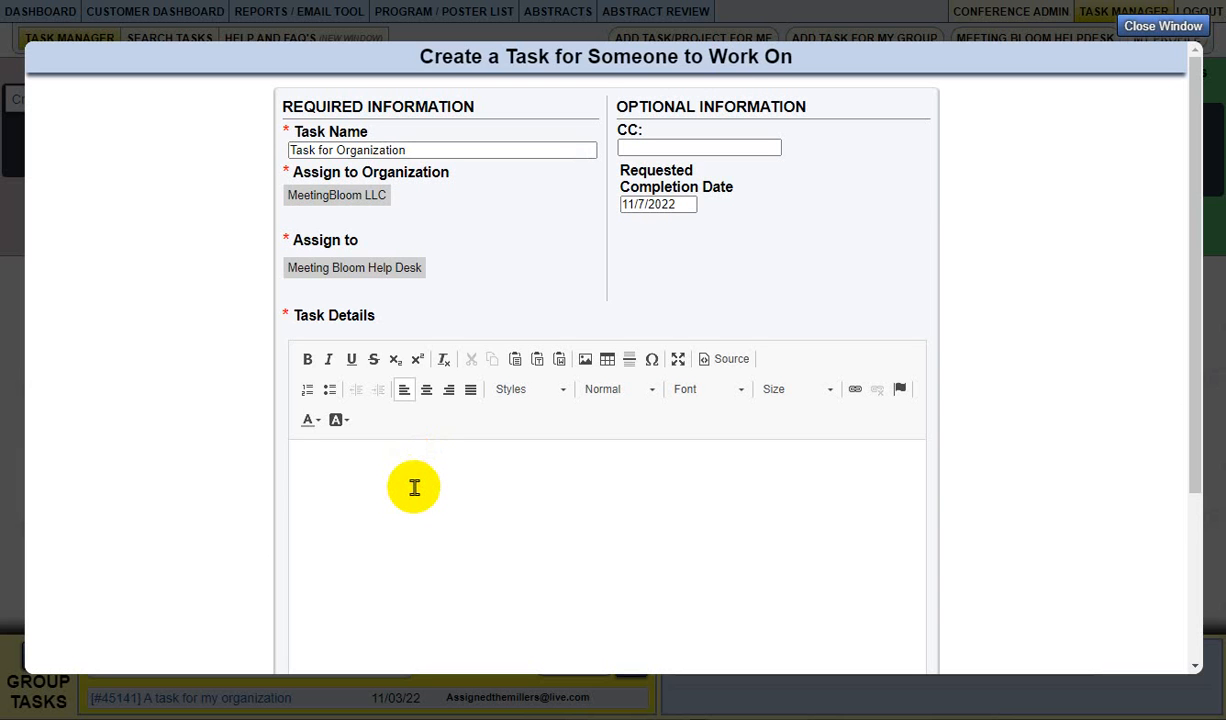
{"action": "type", "text": "This is a task"}
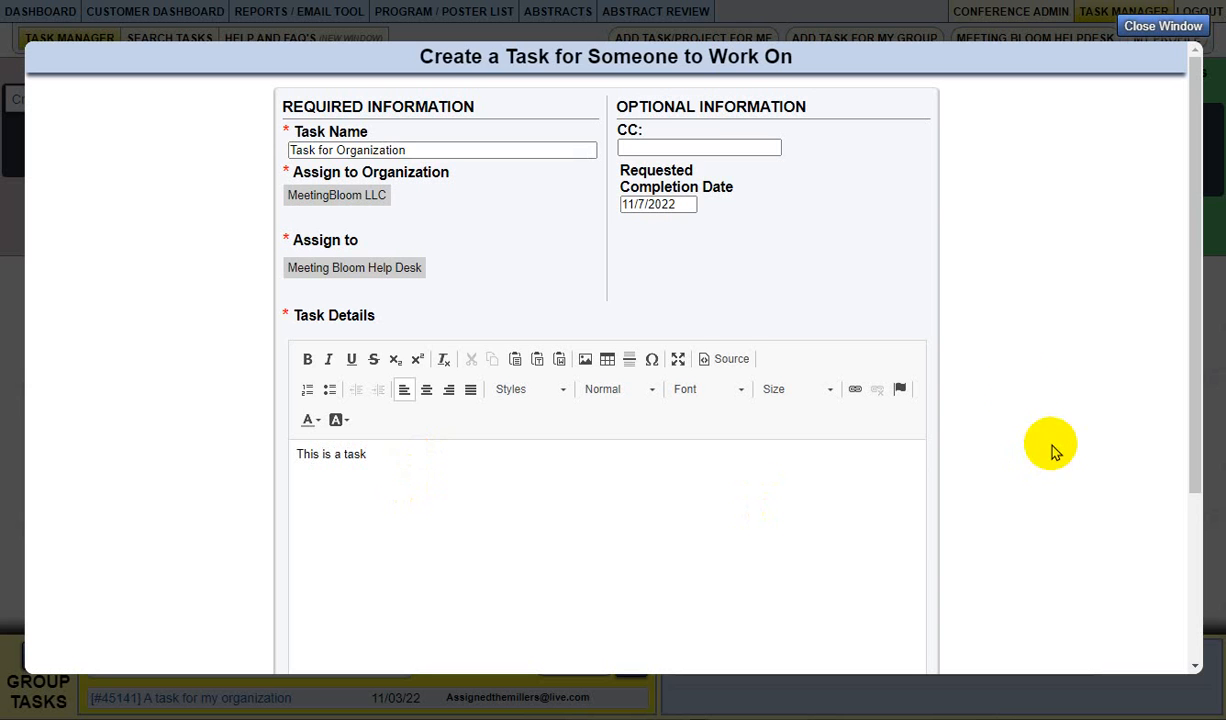
Step: Add two additional attachment slots to the task form, submit the task and close the form
{"action": "left_click", "coordinate": [690, 148]}
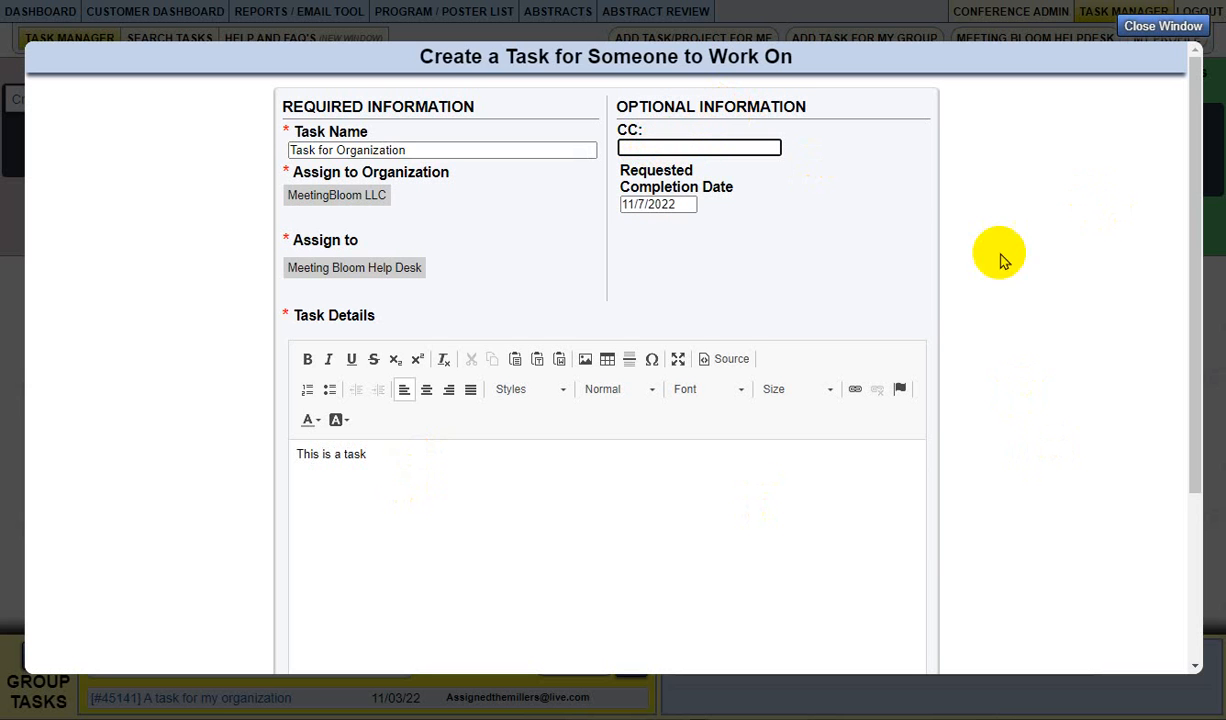
{"action": "scroll", "coordinate": [950, 340], "scroll_direction": "down", "scroll_amount": 3}
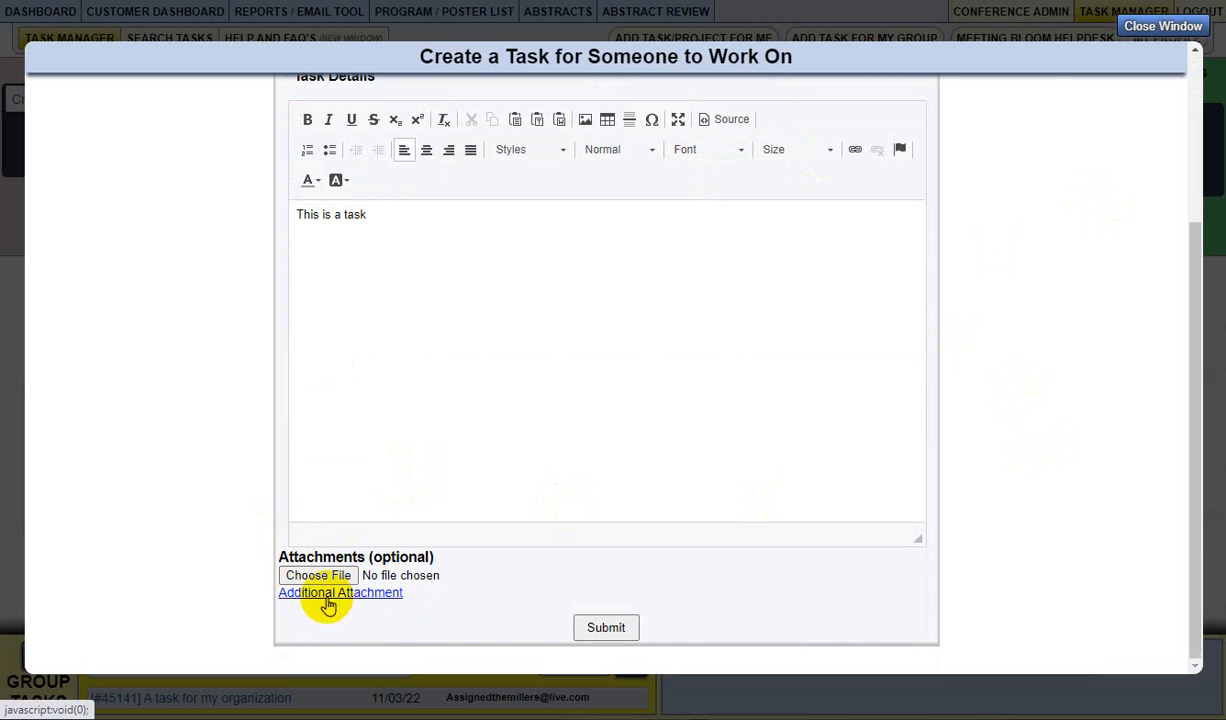
{"action": "scroll", "coordinate": [334, 591], "scroll_direction": "up", "scroll_amount": 1}
{"action": "scroll", "coordinate": [330, 594], "scroll_direction": "down", "scroll_amount": 1}
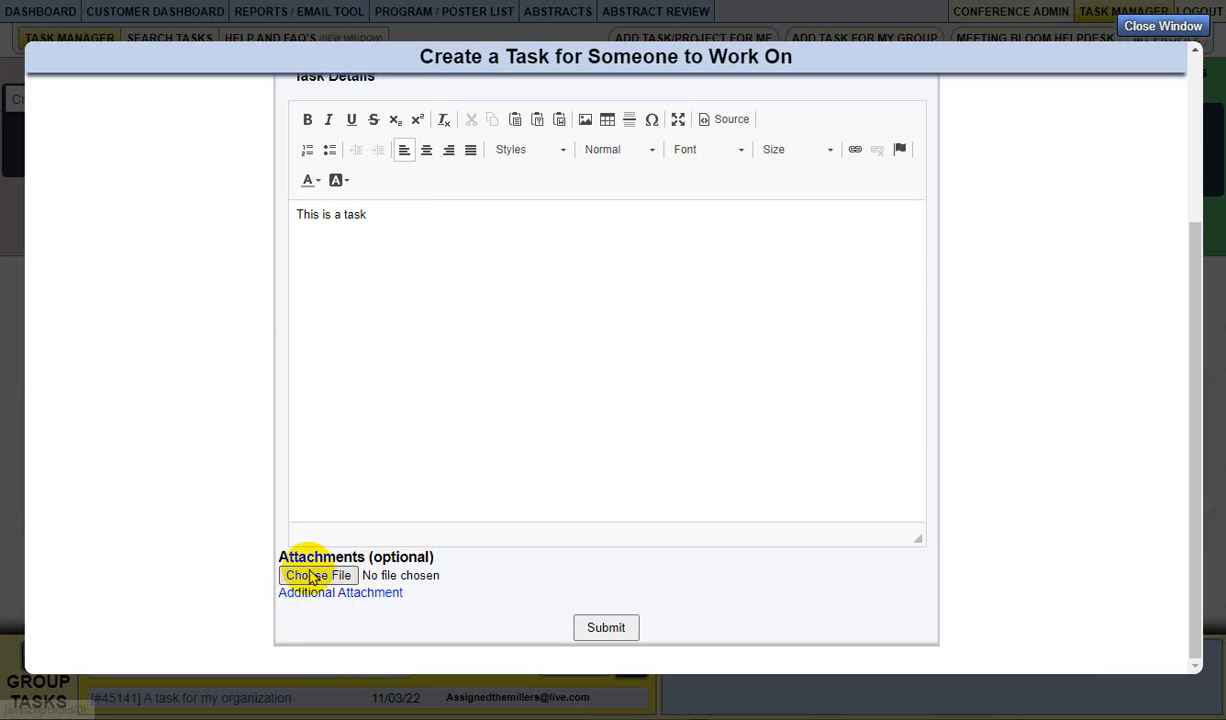
{"action": "left_click", "coordinate": [336, 598]}
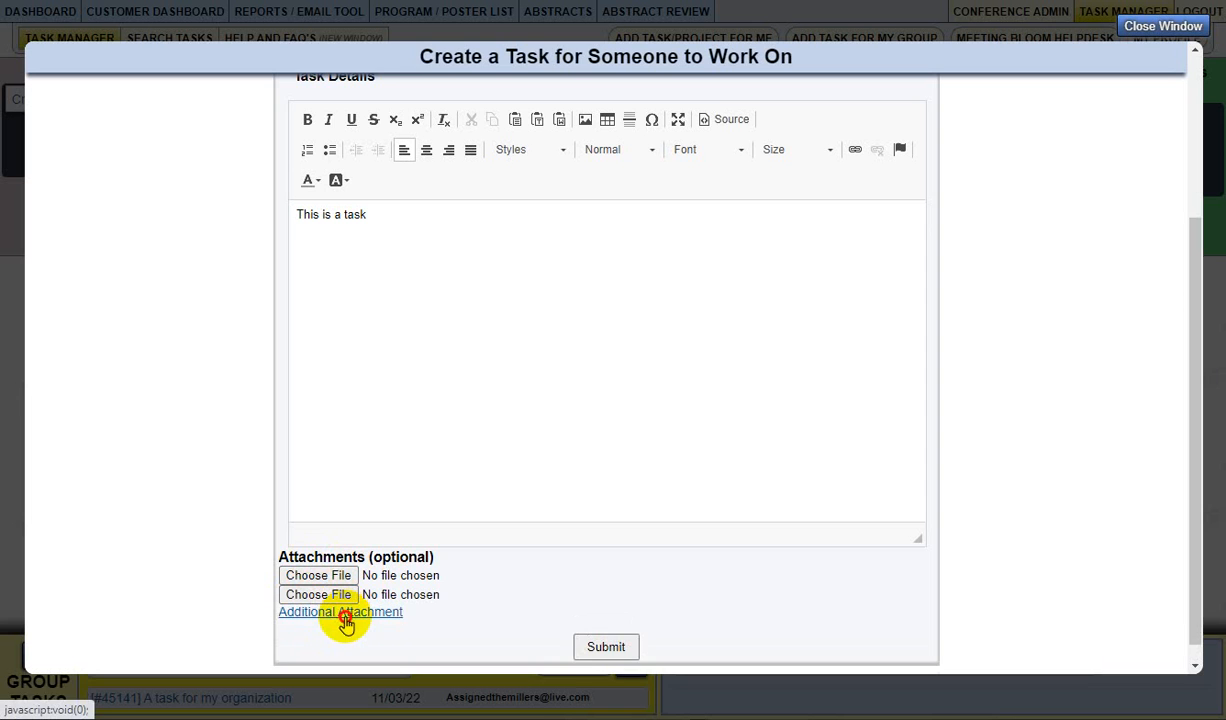
{"action": "left_click", "coordinate": [343, 612]}
{"action": "scroll", "coordinate": [710, 645], "scroll_direction": "down", "scroll_amount": 1}
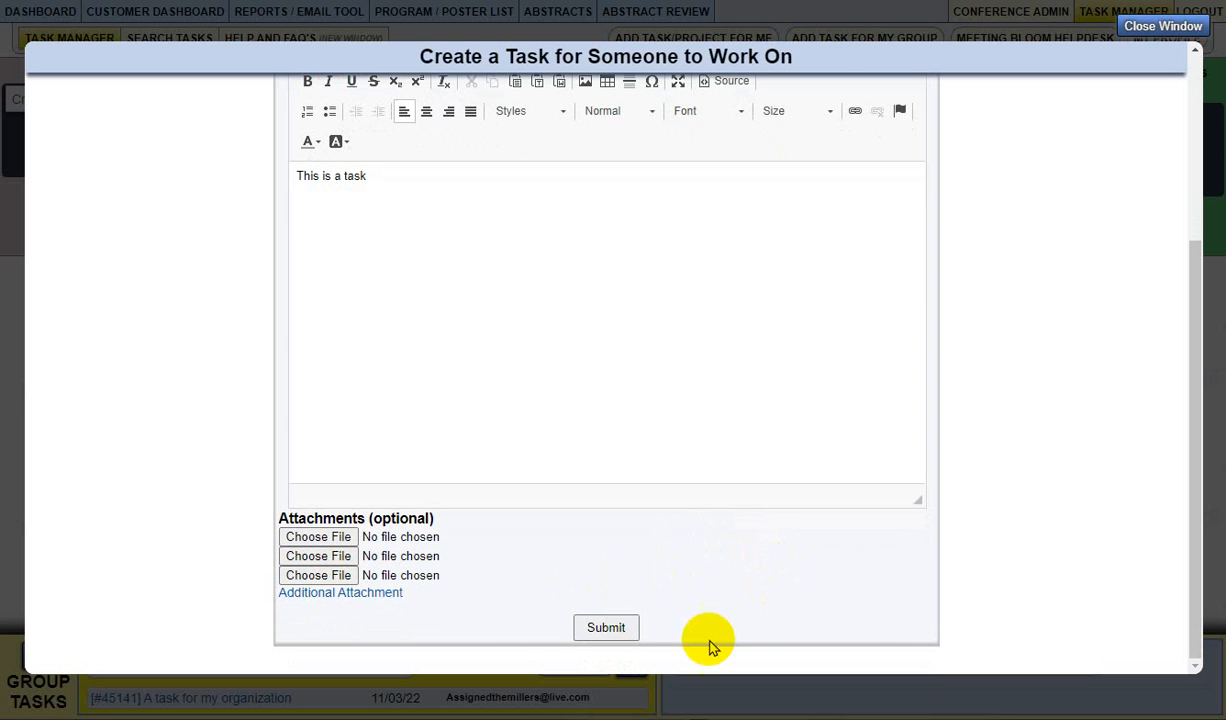
{"action": "left_click", "coordinate": [617, 633]}
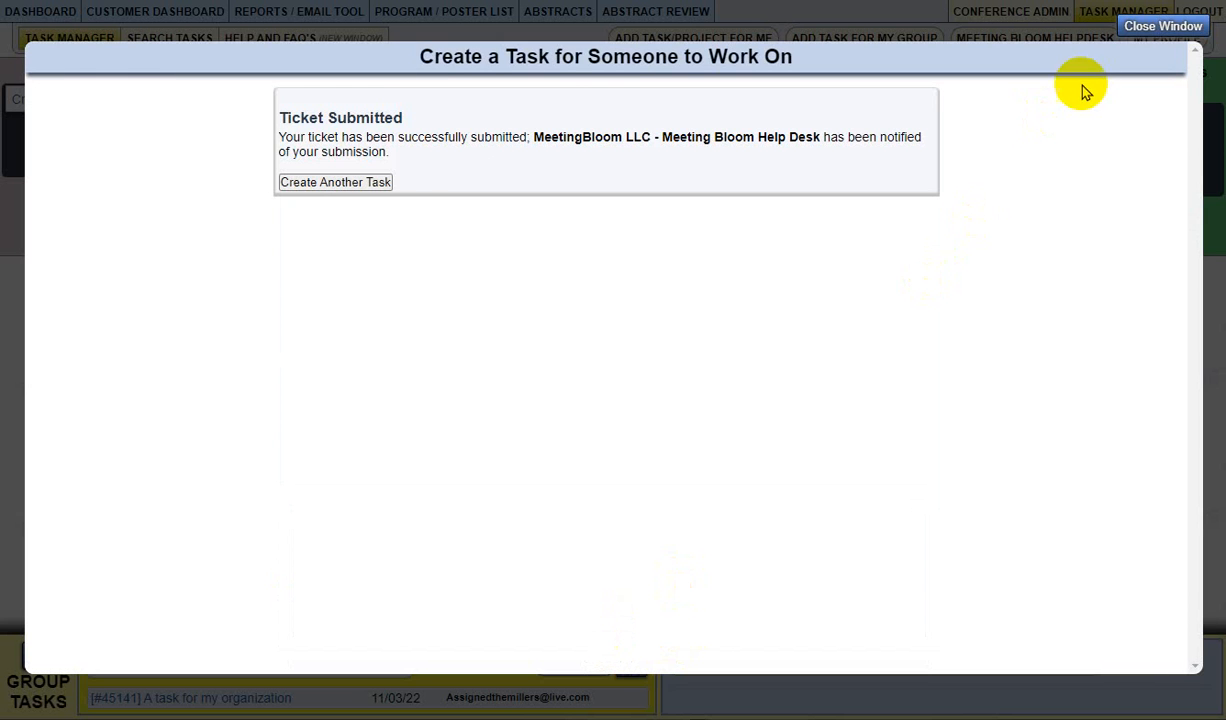
{"action": "left_click", "coordinate": [1146, 26]}
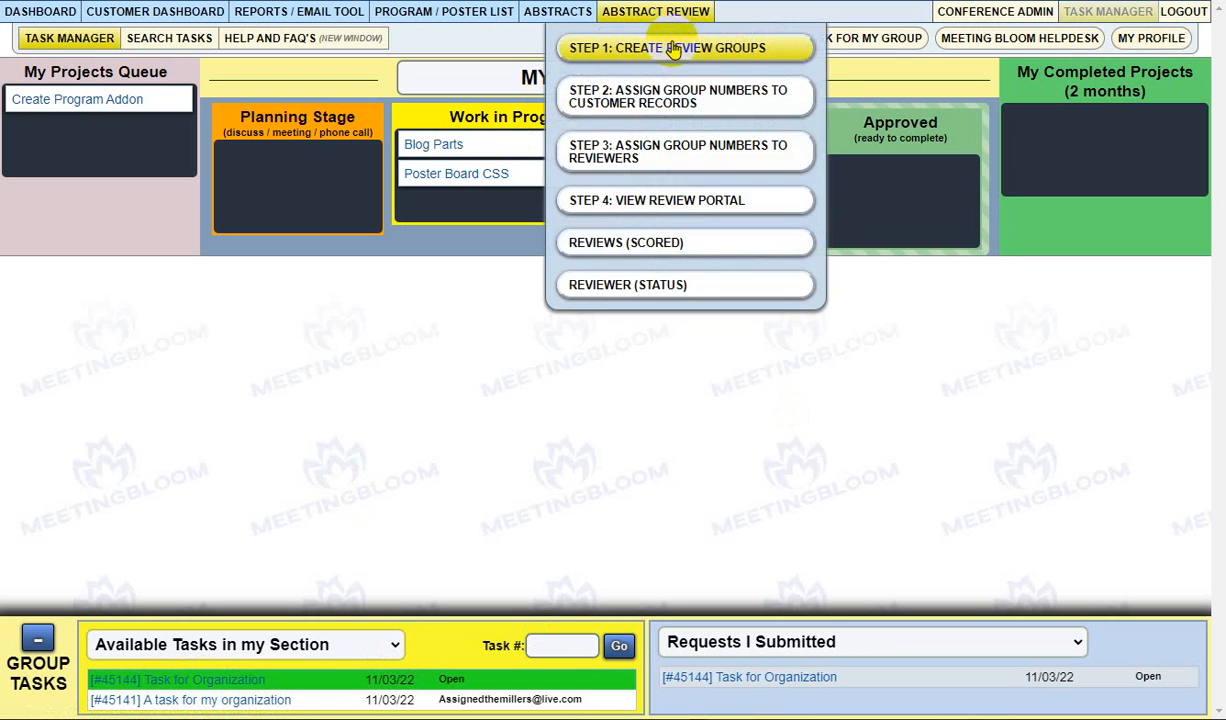
Step: Create and submit another group task named "Task 2 for my organization" with the details "test"
{"action": "left_click", "coordinate": [853, 39]}
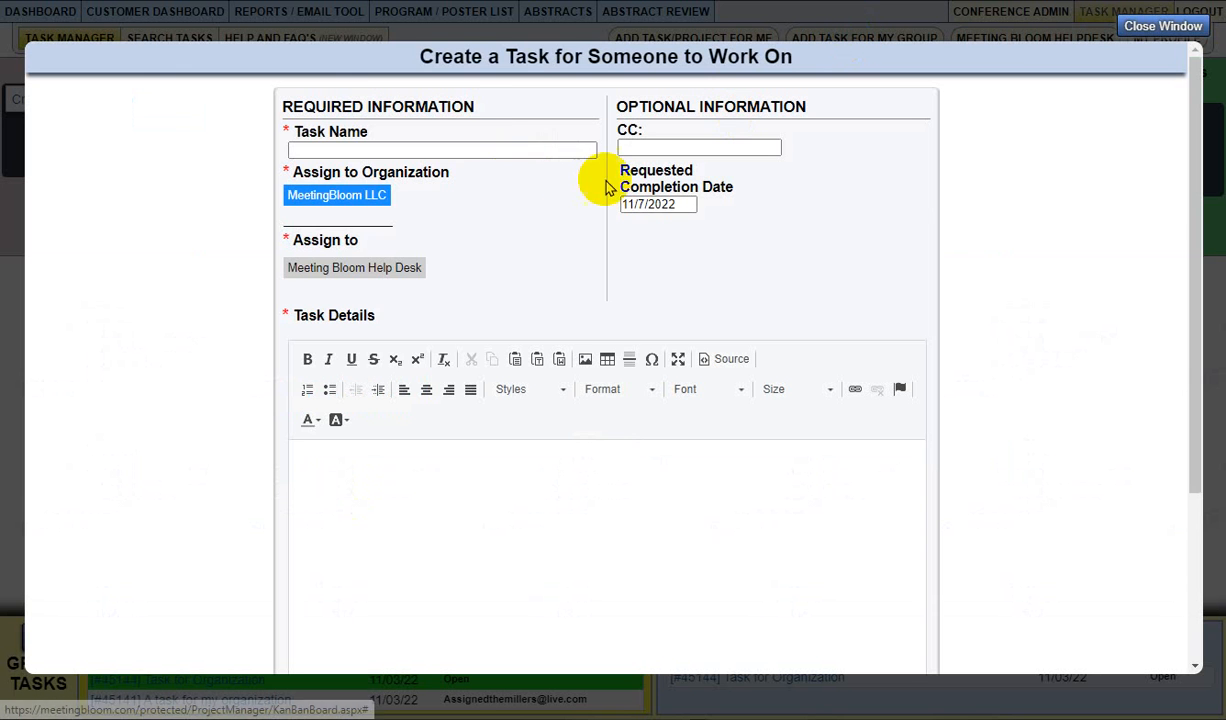
{"action": "left_click", "coordinate": [474, 150]}
{"action": "type", "text": "Task t"}
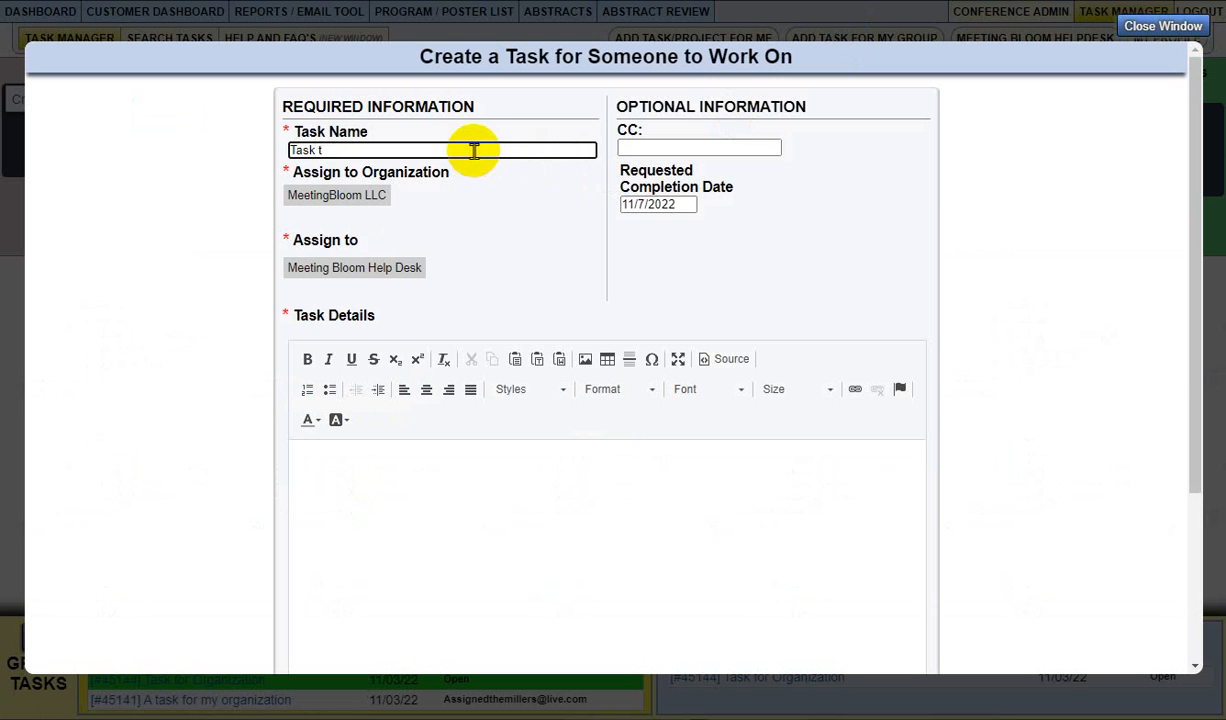
{"action": "key", "text": "BackSpace"}
{"action": "type", "text": "2 for my organization"}
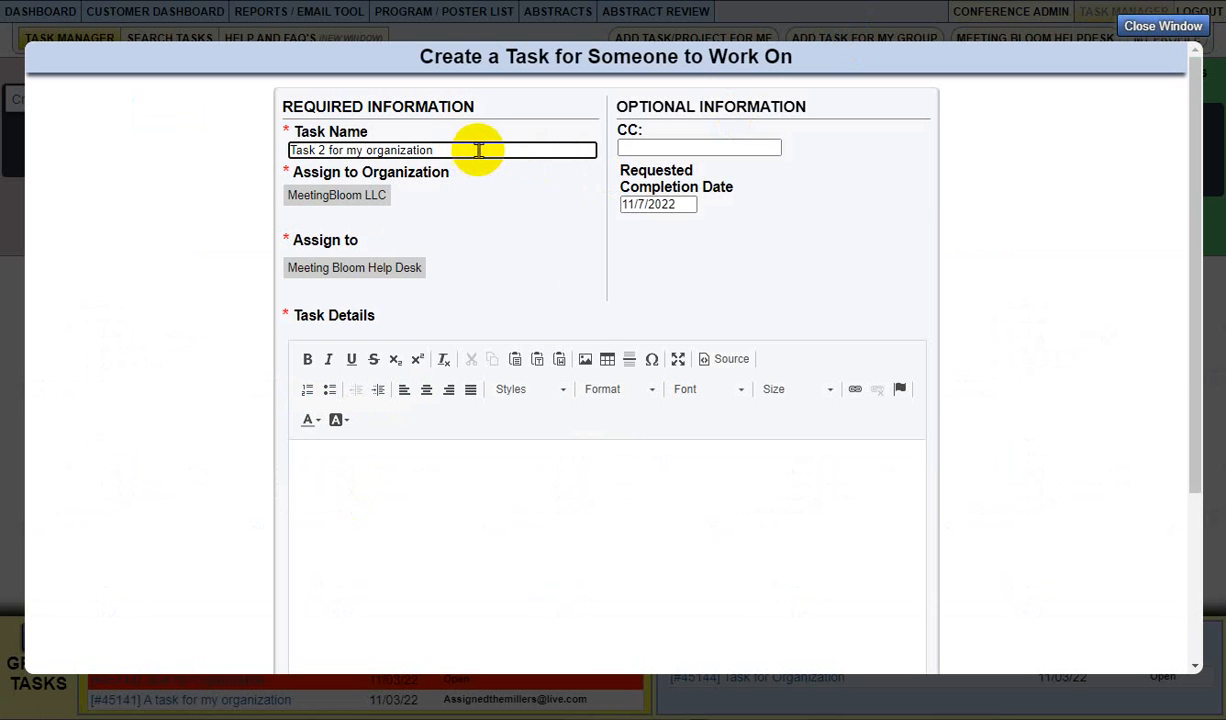
{"action": "left_click", "coordinate": [555, 520]}
{"action": "type", "text": "test"}
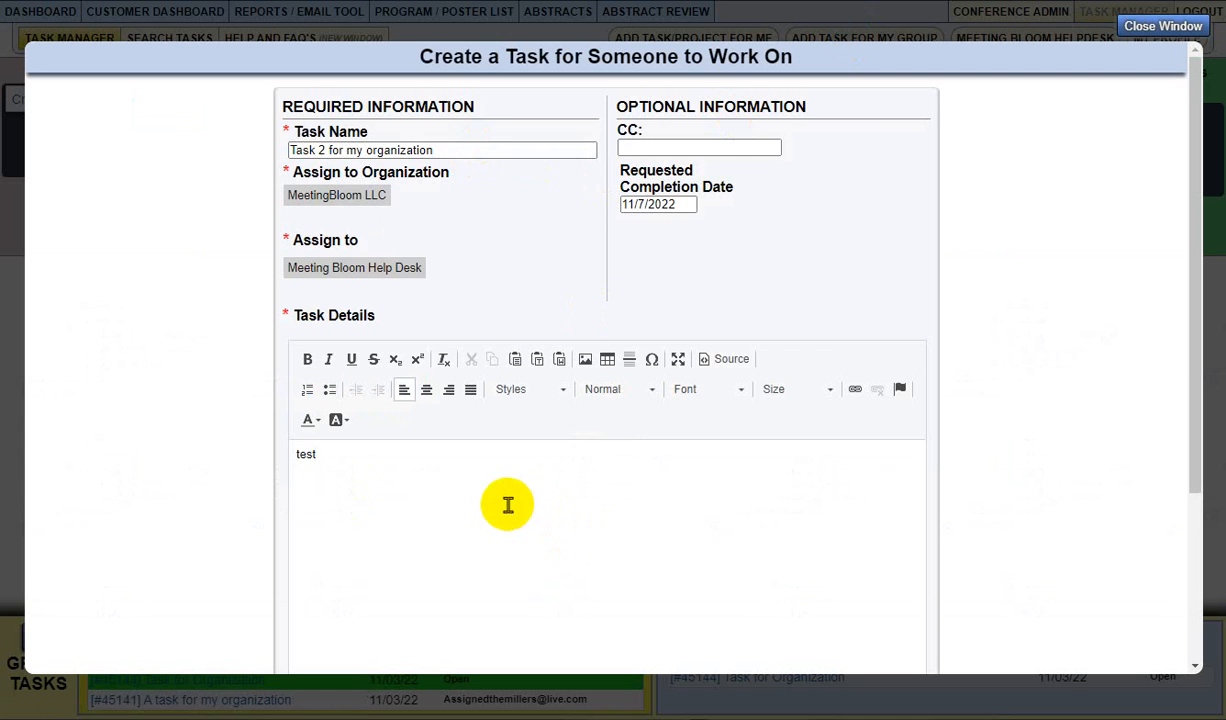
{"action": "scroll", "coordinate": [620, 508], "scroll_direction": "down", "scroll_amount": 3}
{"action": "left_click", "coordinate": [619, 628]}
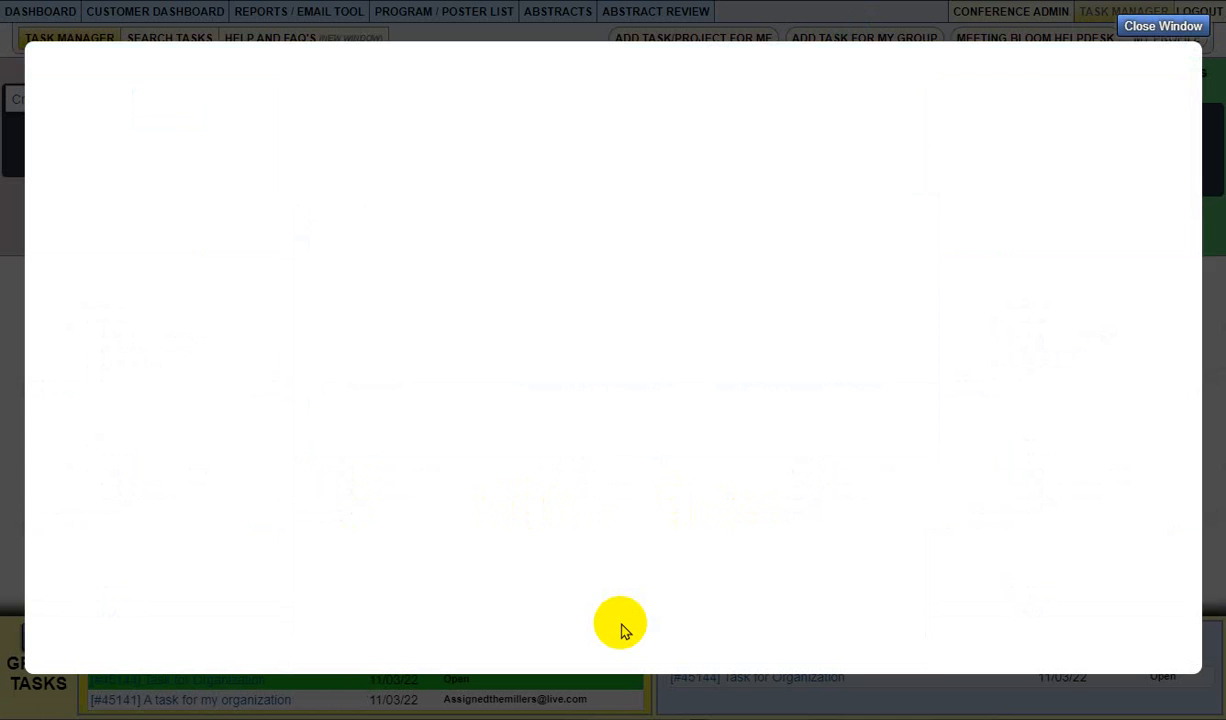
{"action": "left_click", "coordinate": [1133, 24]}
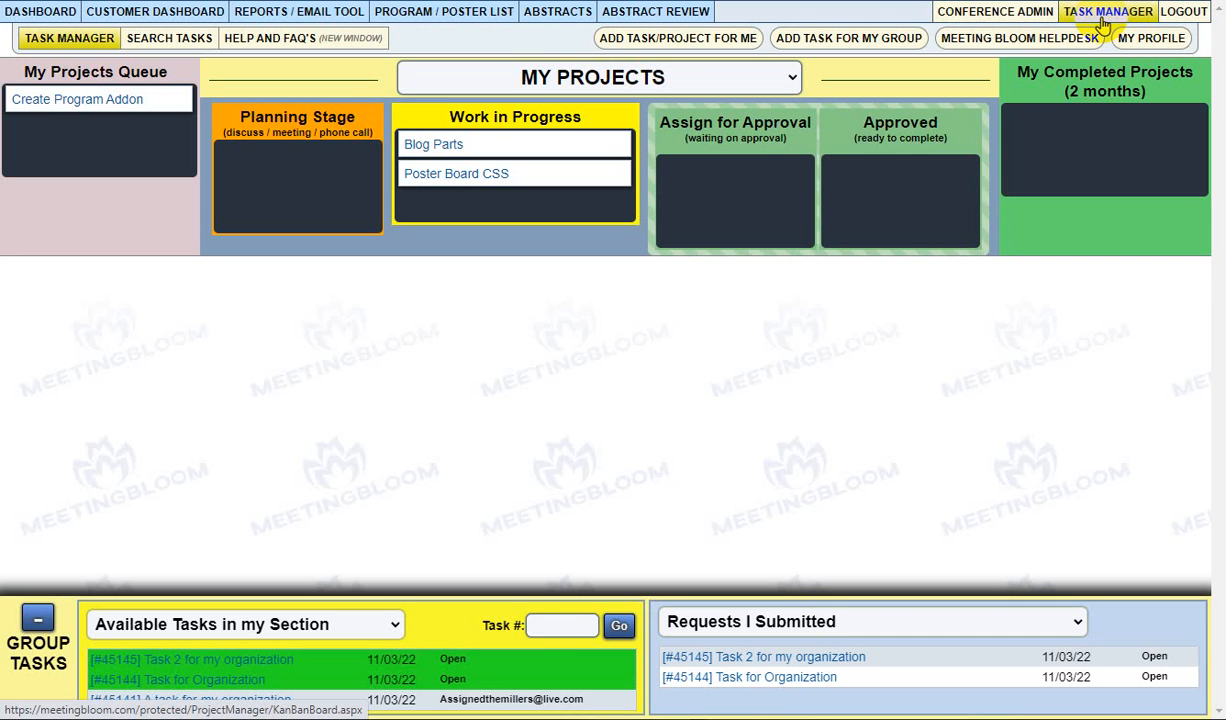
Step: Open "Task 2 for my organization" from the available section tasks, review its assignment options and close it
{"action": "left_click", "coordinate": [230, 662]}
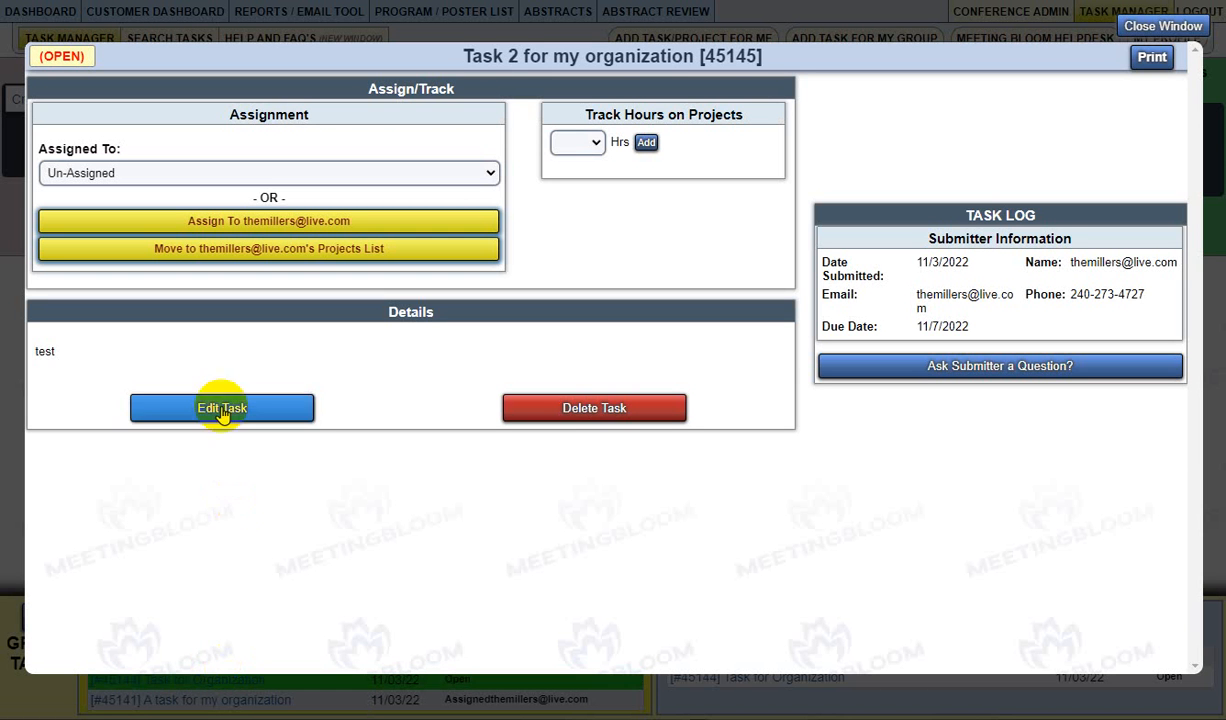
{"action": "left_click", "coordinate": [208, 228]}
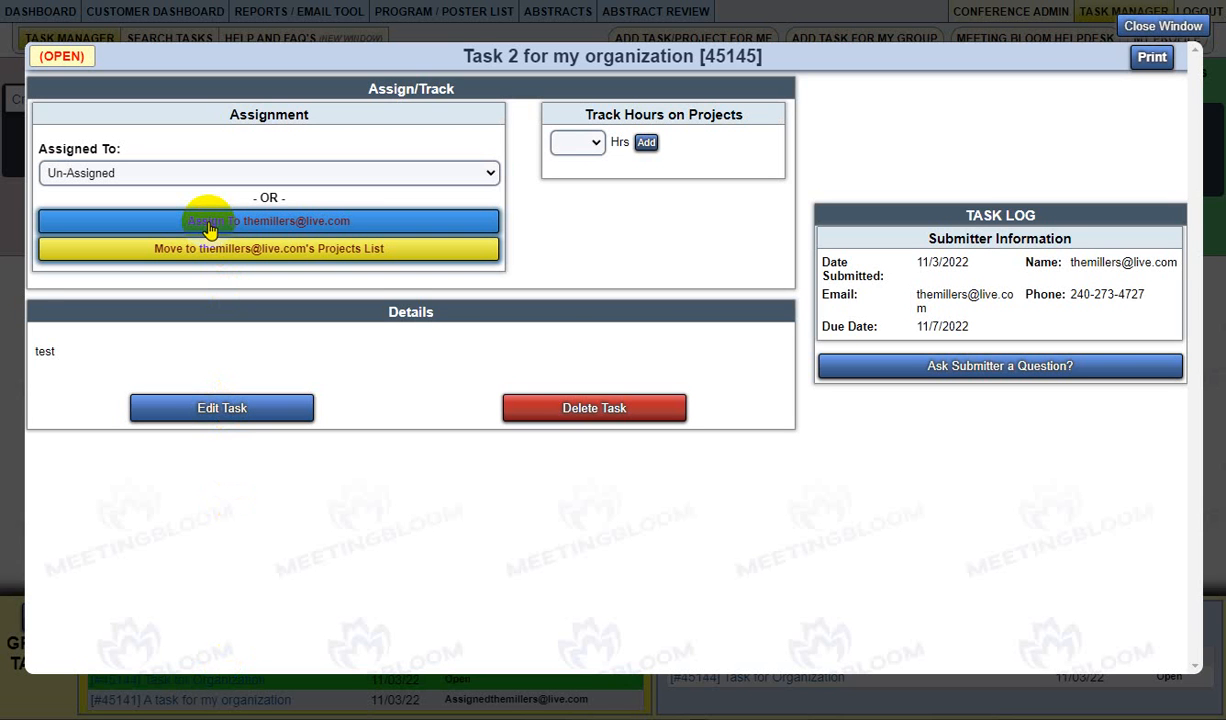
{"action": "left_click", "coordinate": [211, 255]}
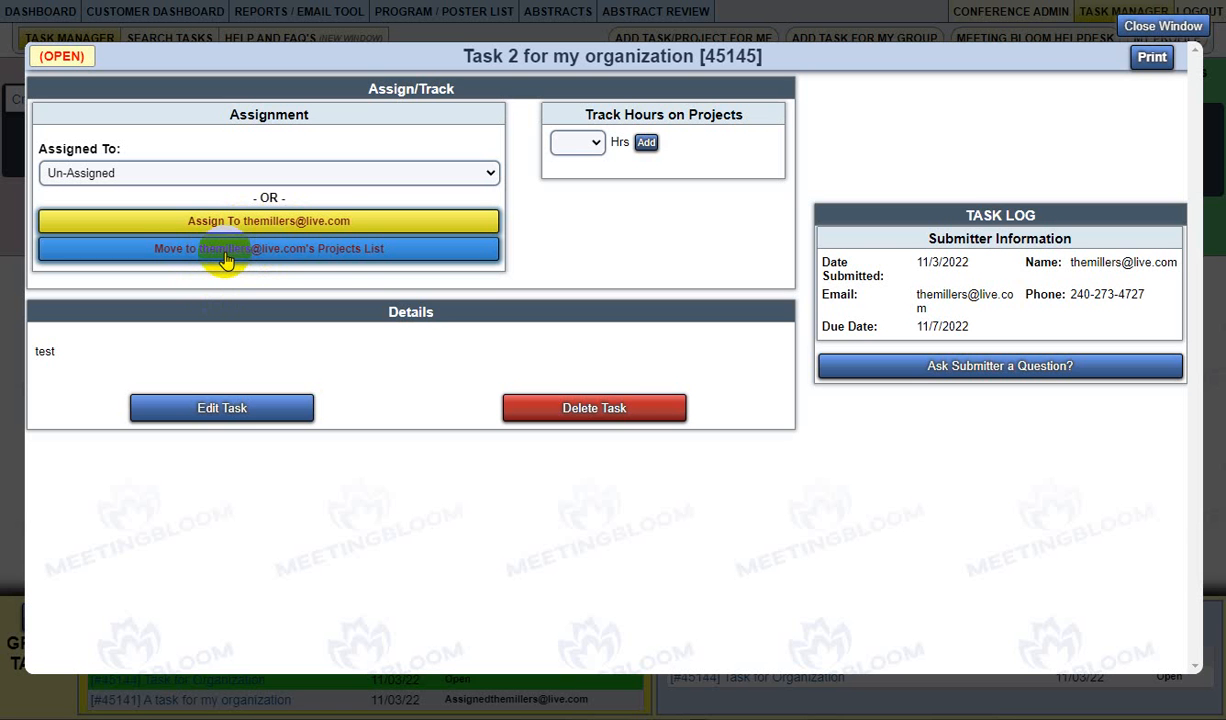
{"action": "left_click", "coordinate": [1143, 28]}
Step: Open "A task for my organization" and enter the closing email text "this was an easy task", with Email Customer enabled
{"action": "left_click", "coordinate": [238, 700]}
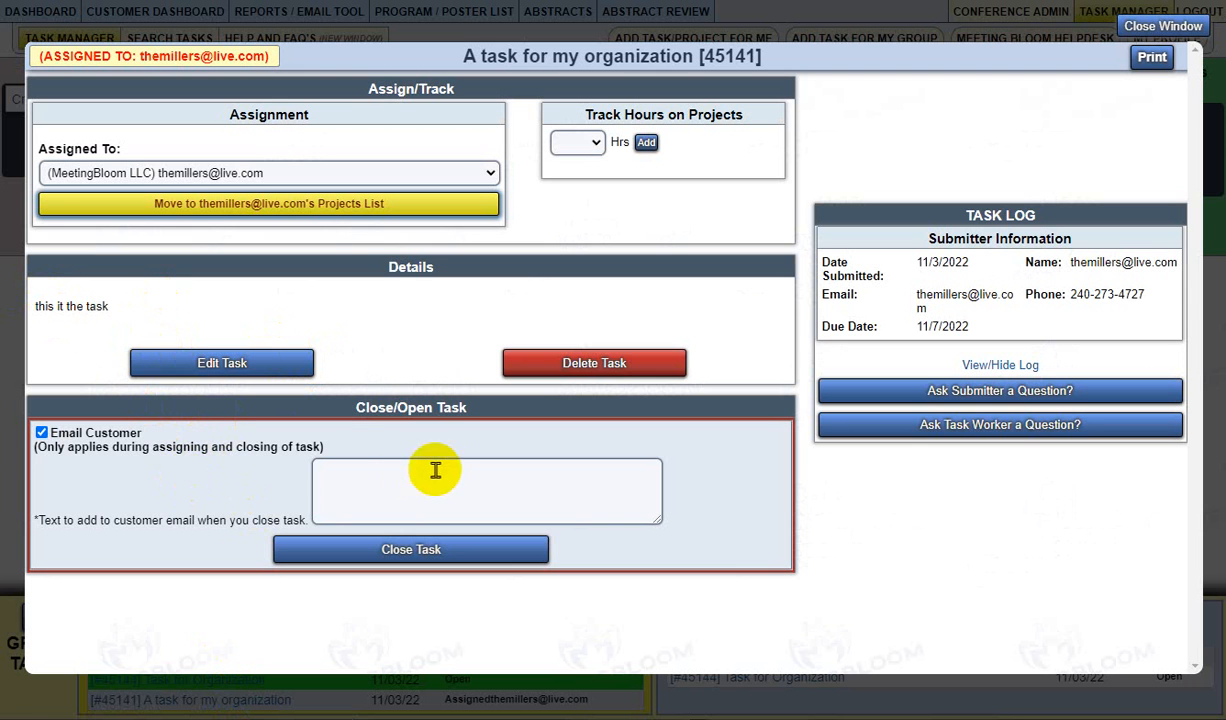
{"action": "left_click", "coordinate": [356, 479]}
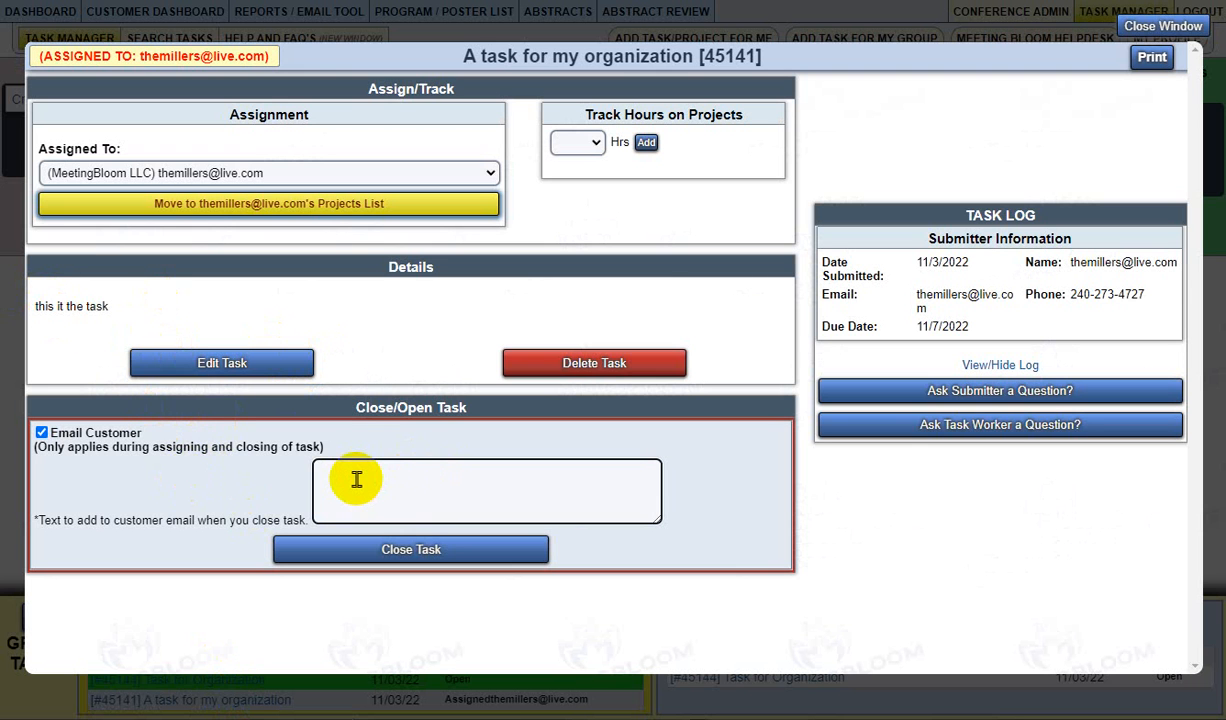
{"action": "left_click", "coordinate": [356, 479]}
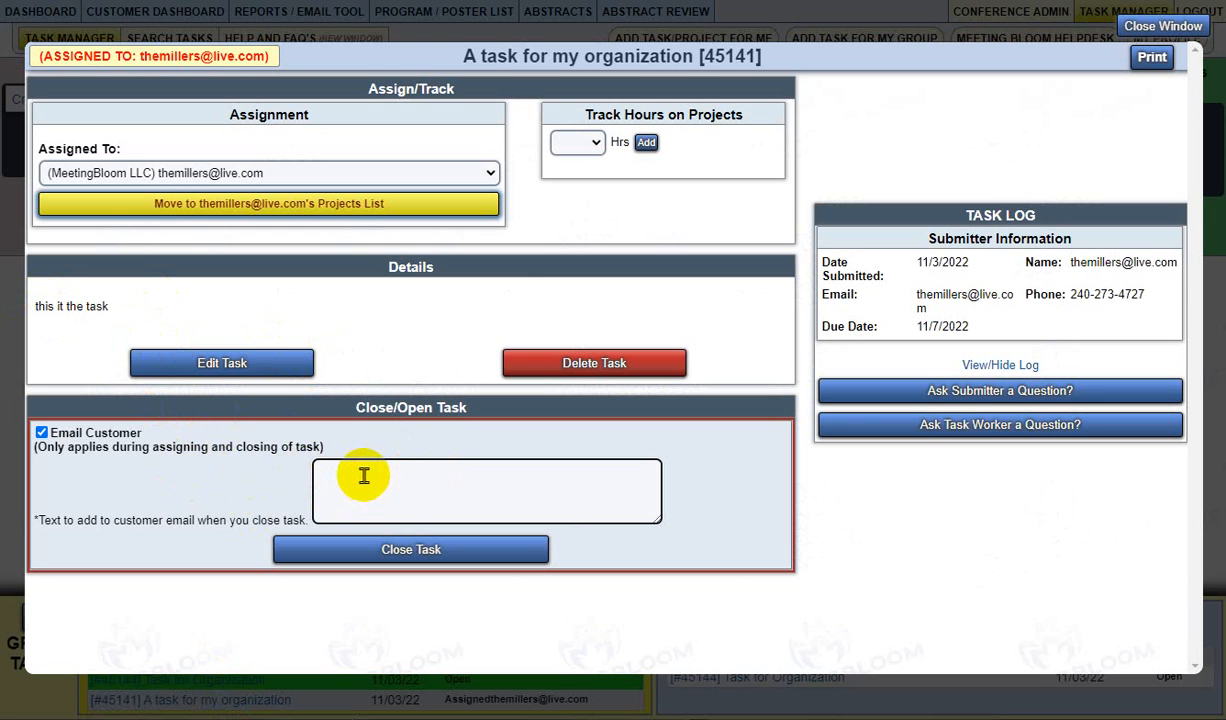
{"action": "type", "text": "this was an easy task"}
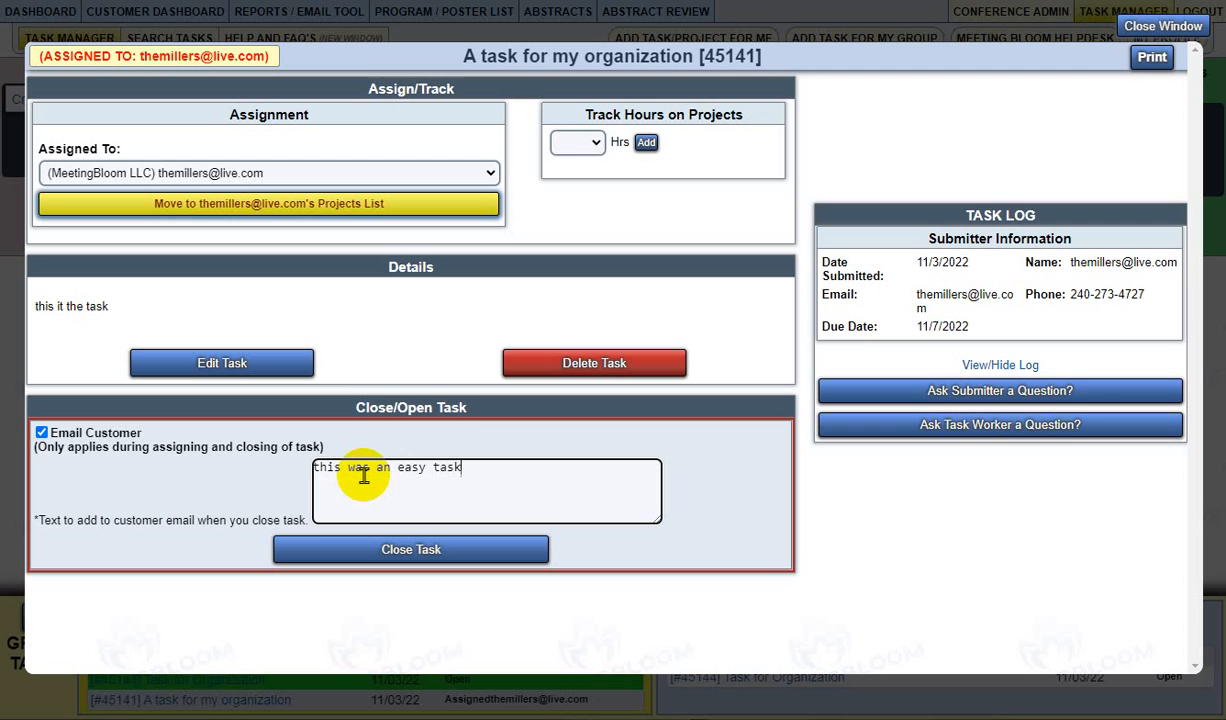
{"action": "left_click", "coordinate": [42, 434]}
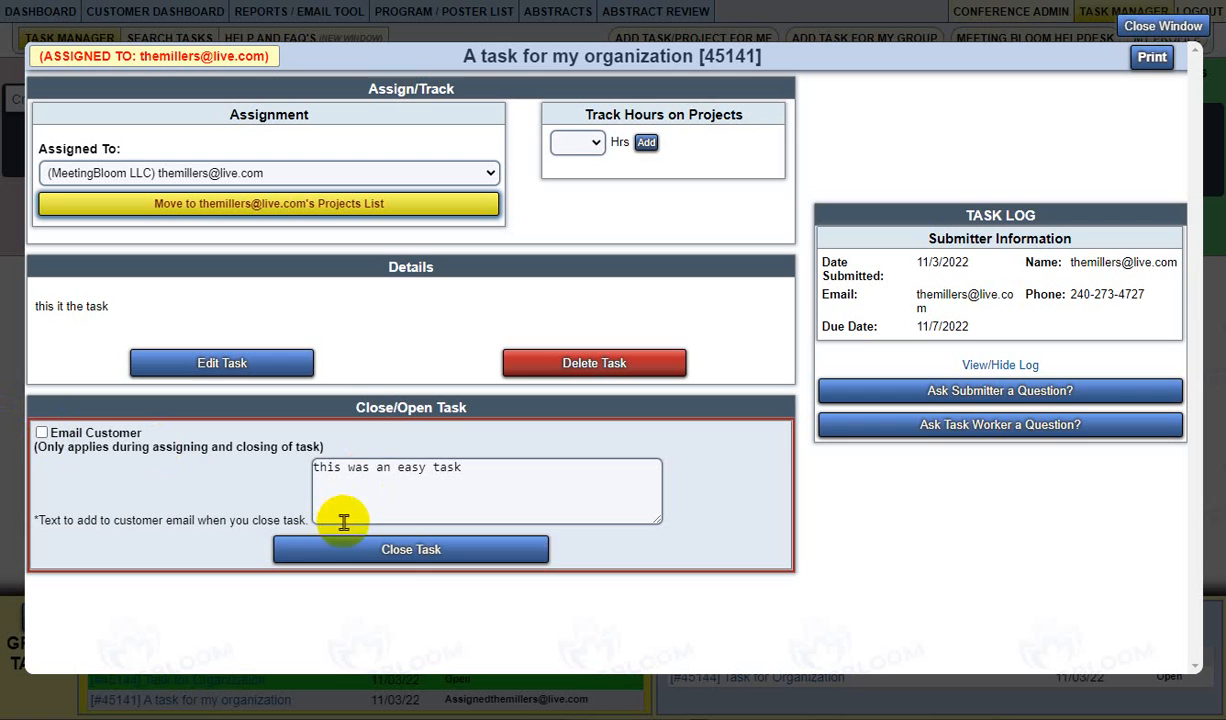
{"action": "left_click", "coordinate": [42, 435]}
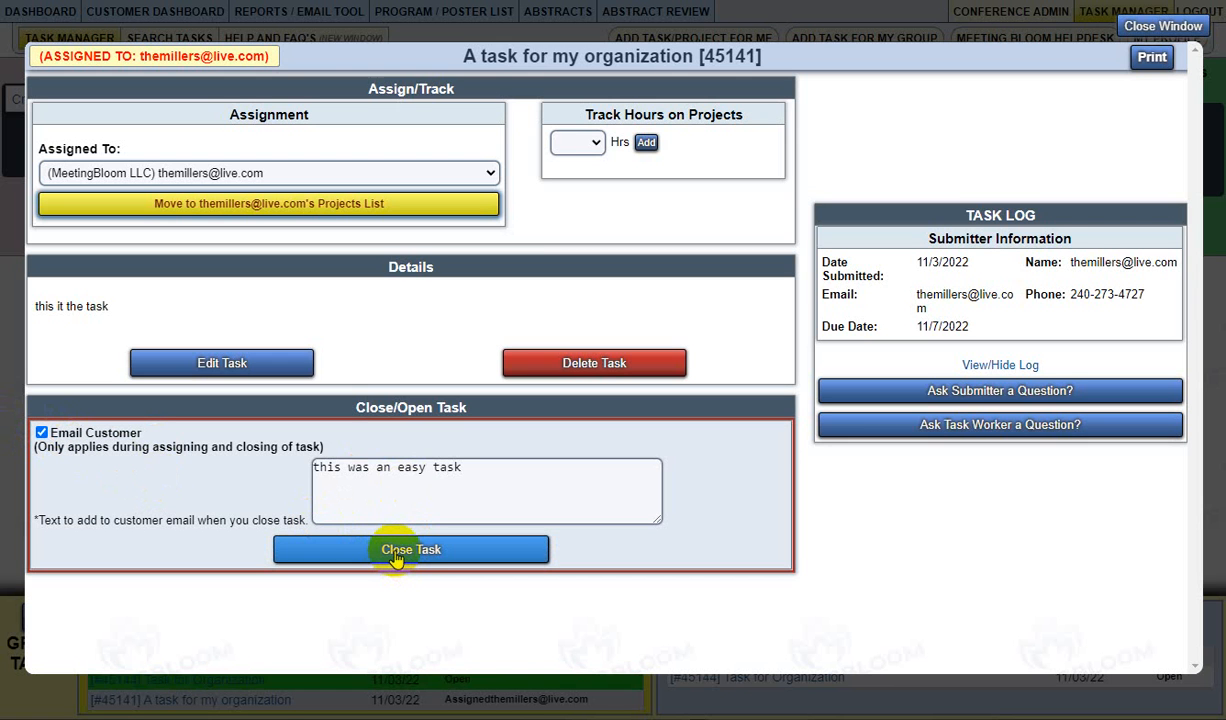
Step: Track three time entries of 12, 2 and 0.5 hours on the open task
{"action": "left_click", "coordinate": [580, 152]}
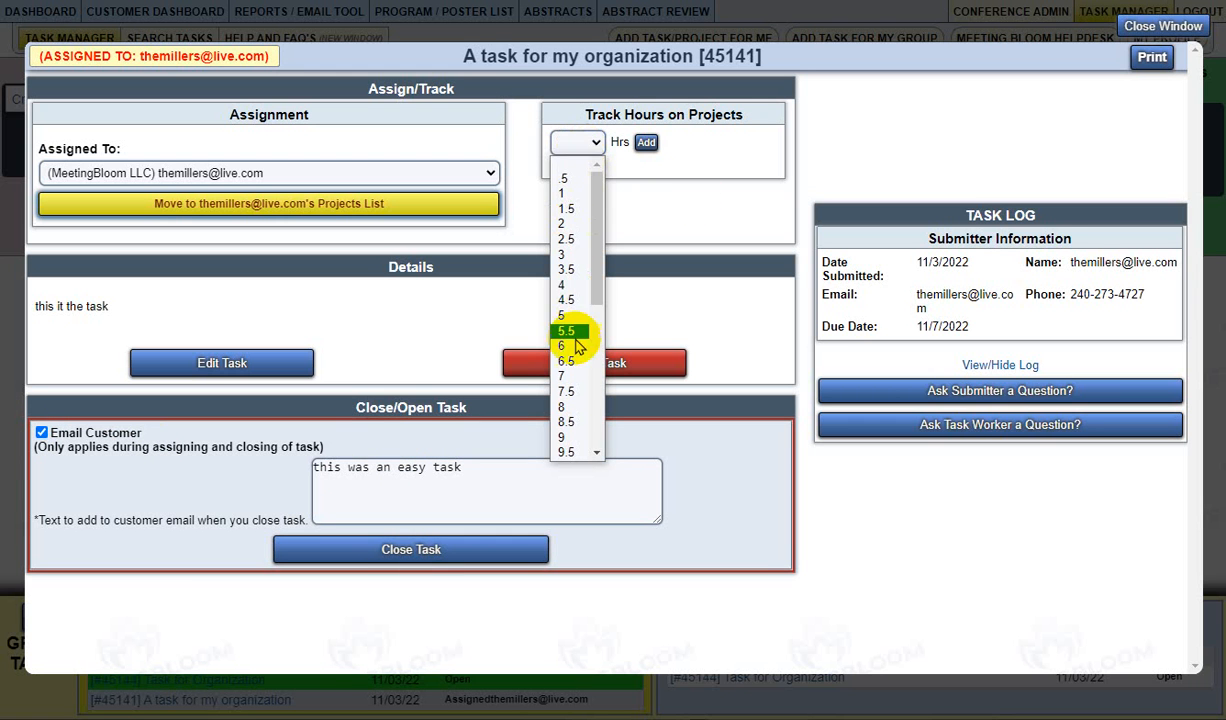
{"action": "scroll", "coordinate": [575, 390], "scroll_direction": "down", "scroll_amount": 3}
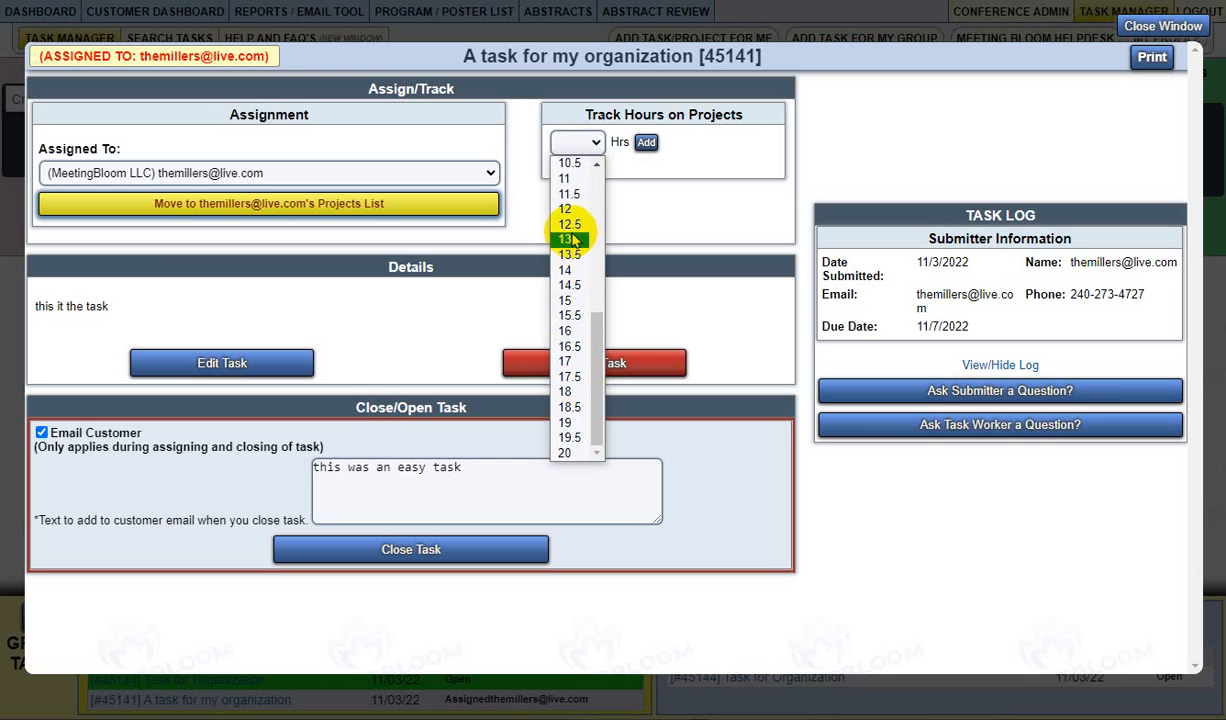
{"action": "left_click", "coordinate": [567, 211]}
{"action": "left_click", "coordinate": [646, 142]}
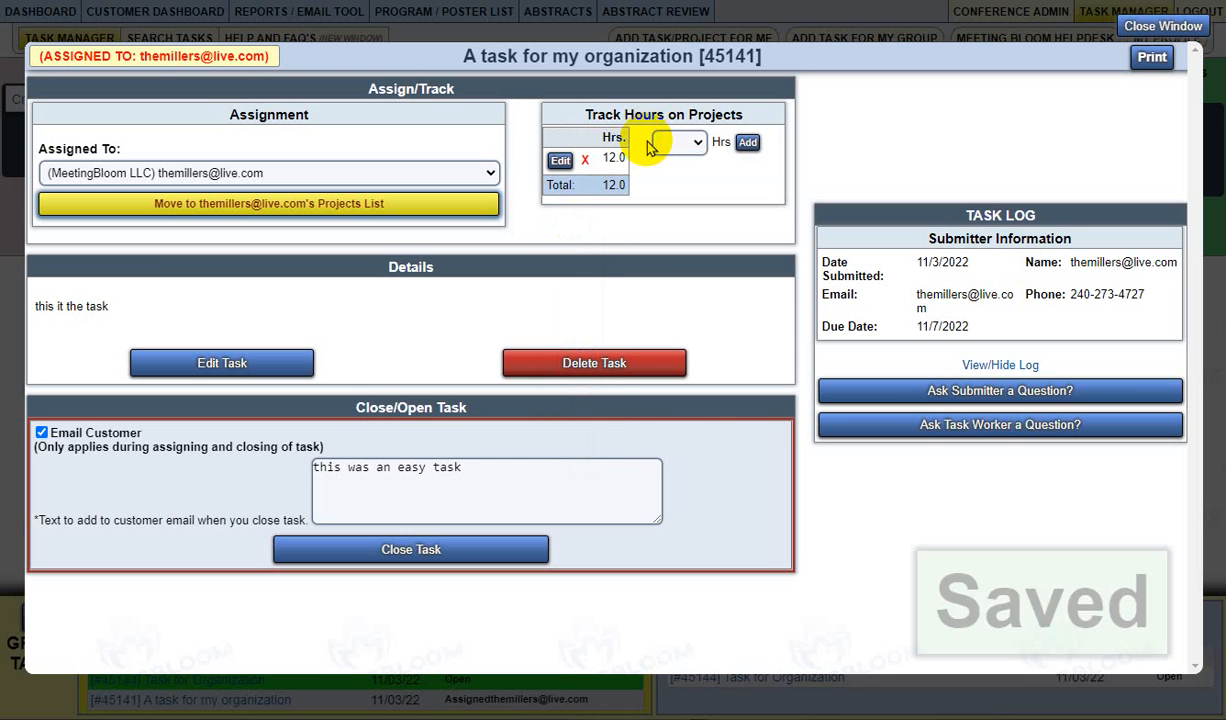
{"action": "left_click", "coordinate": [672, 145]}
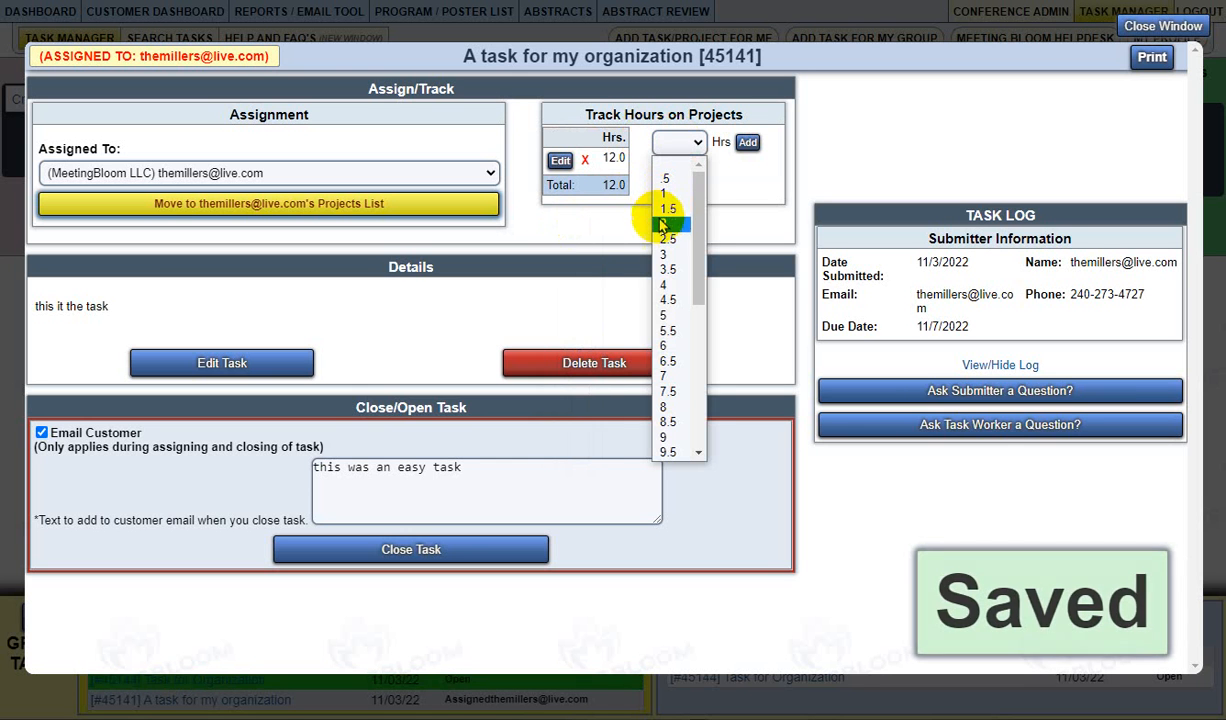
{"action": "left_click", "coordinate": [663, 226]}
{"action": "left_click", "coordinate": [747, 142]}
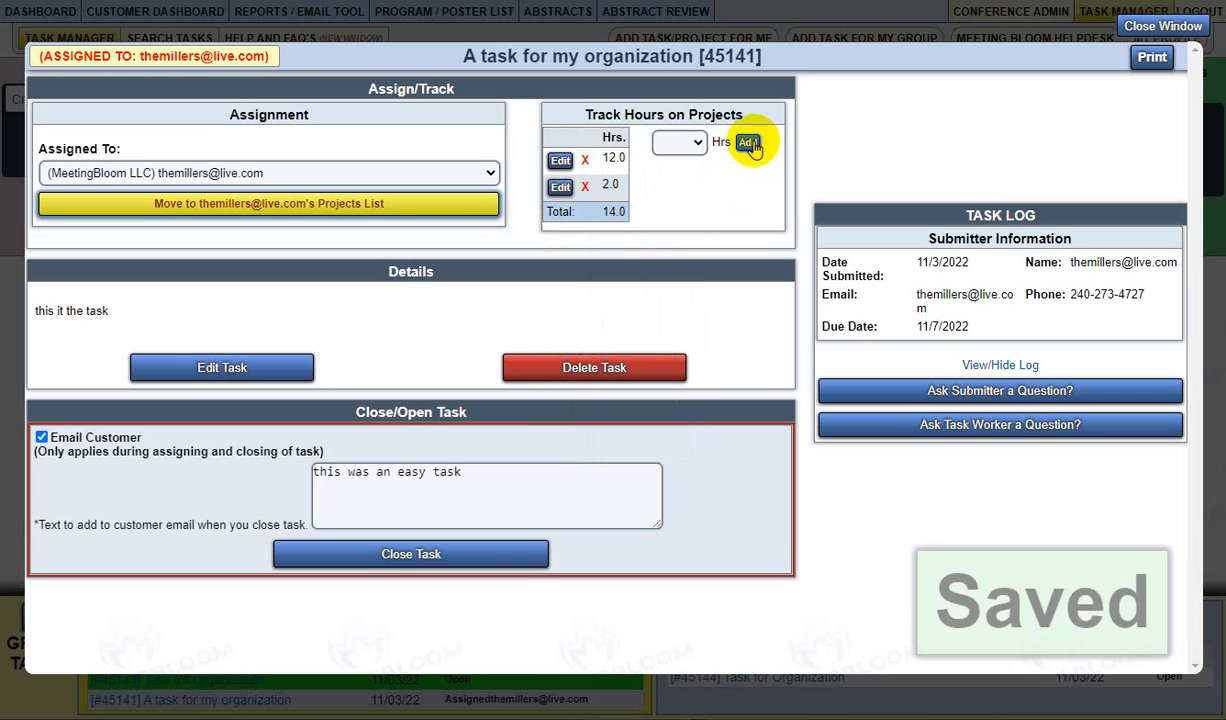
{"action": "left_click", "coordinate": [672, 160]}
{"action": "left_click", "coordinate": [677, 169]}
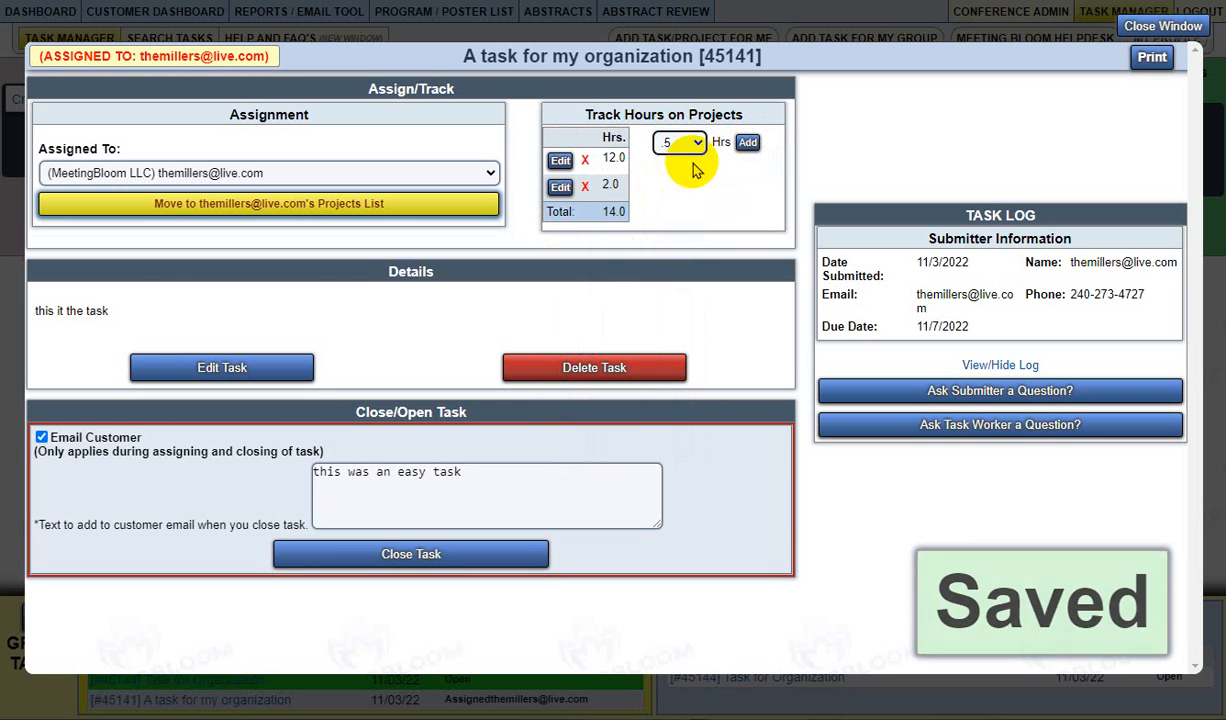
{"action": "left_click", "coordinate": [747, 143]}
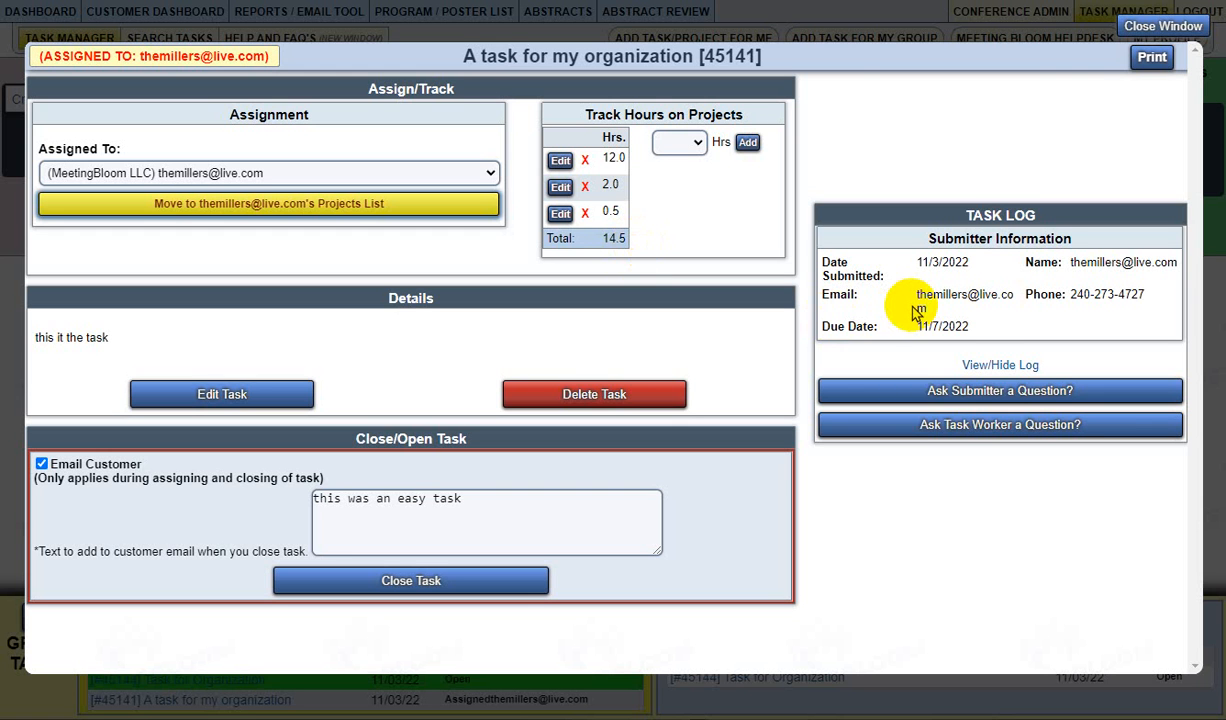
Step: Show the log of the open task
{"action": "left_click", "coordinate": [979, 370]}
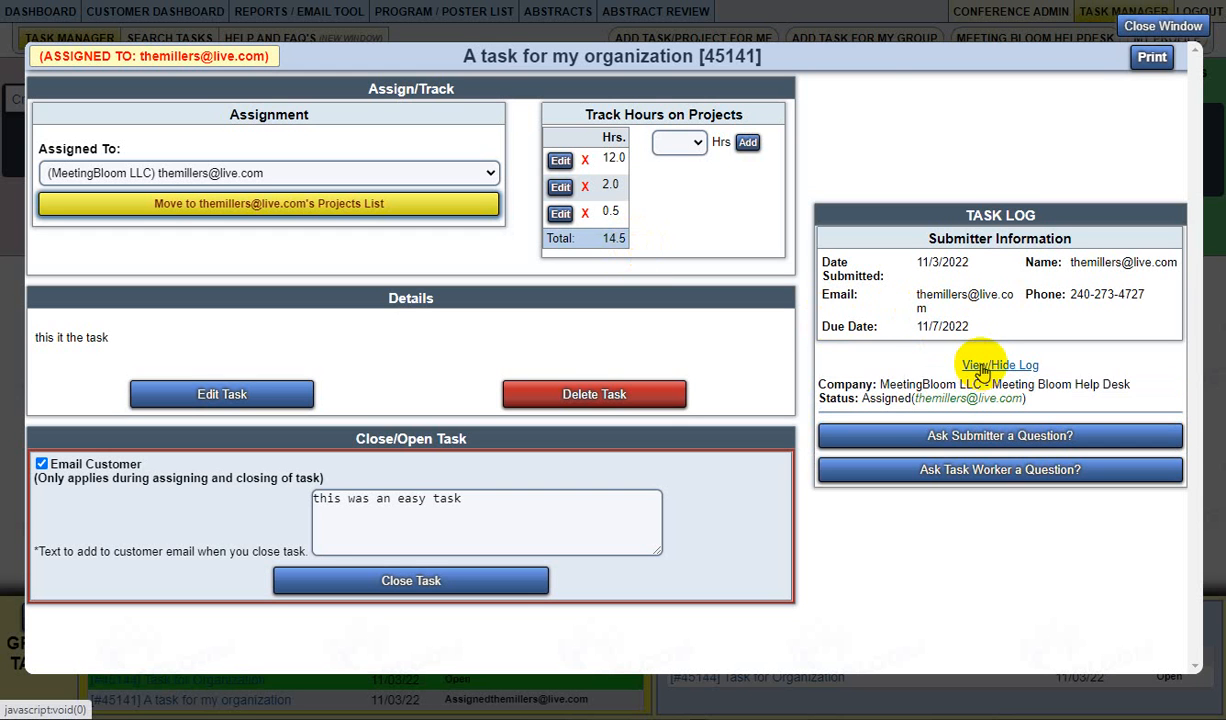
Step: Review the company and status entries in the open task's log and hide the log
{"action": "left_click_drag", "start_coordinate": [868, 384], "coordinate": [1005, 384]}
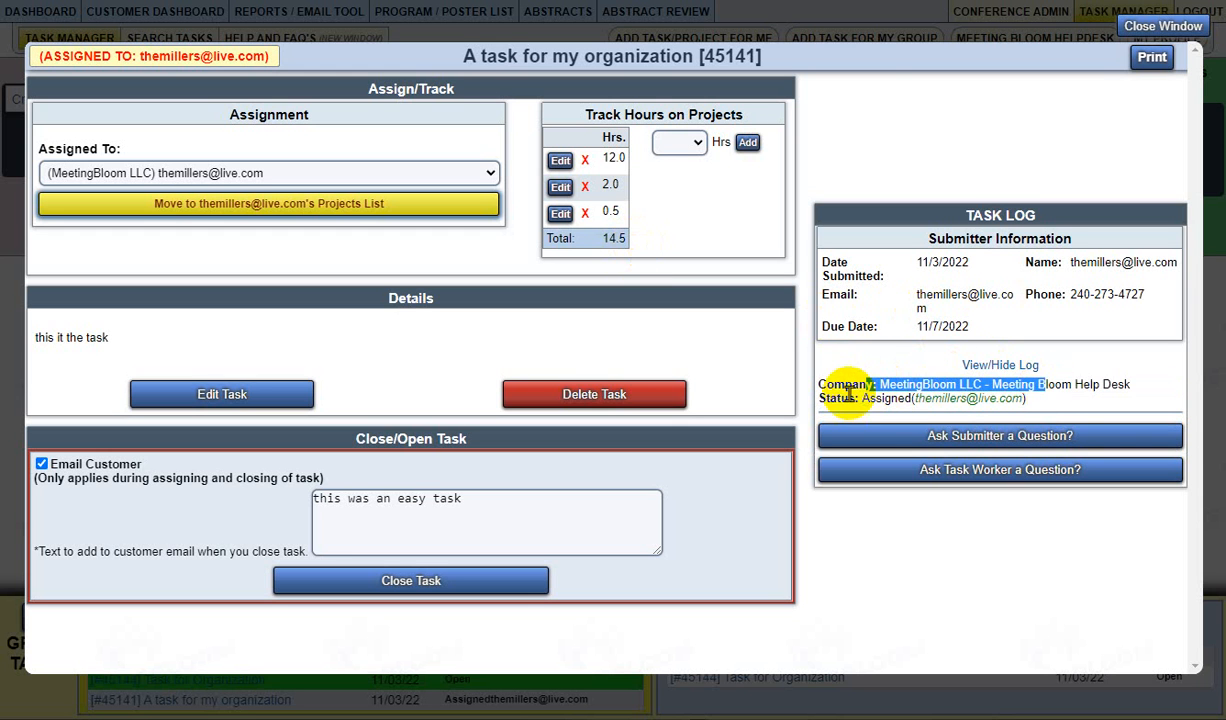
{"action": "left_click", "coordinate": [814, 380]}
{"action": "left_click", "coordinate": [985, 368]}
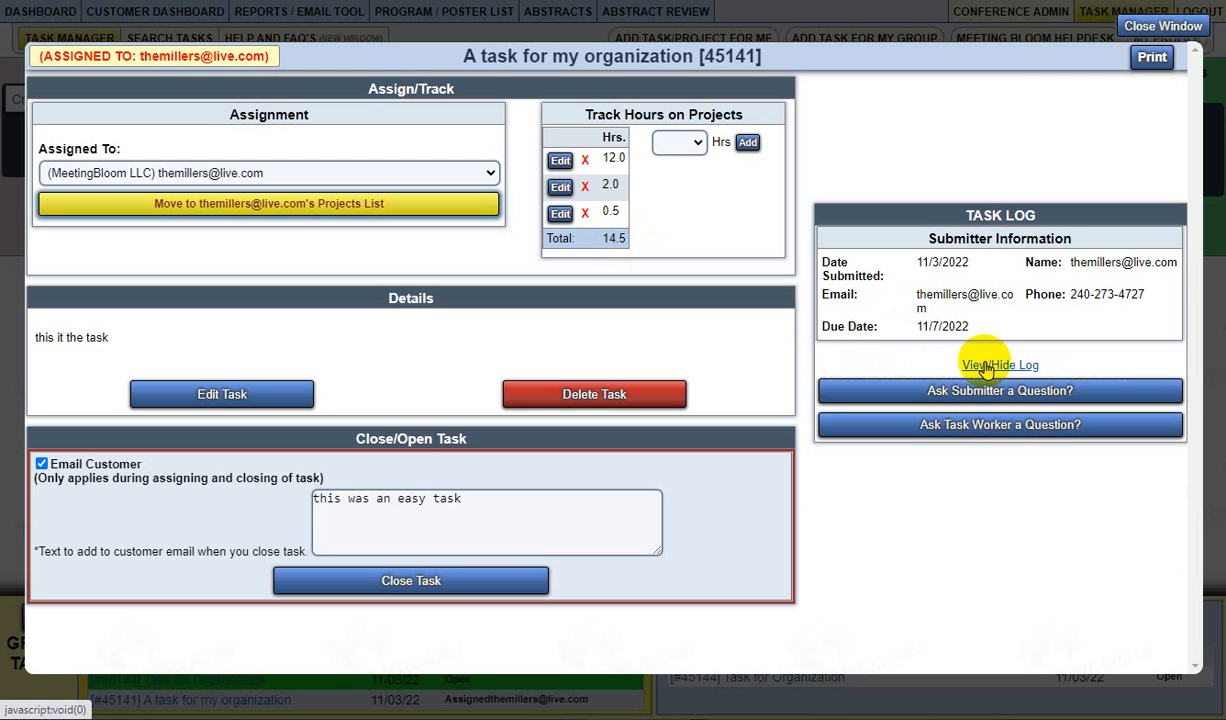
Step: Open the question forms for the task worker and the submitter, closing each without sending a message
{"action": "left_click", "coordinate": [1002, 438]}
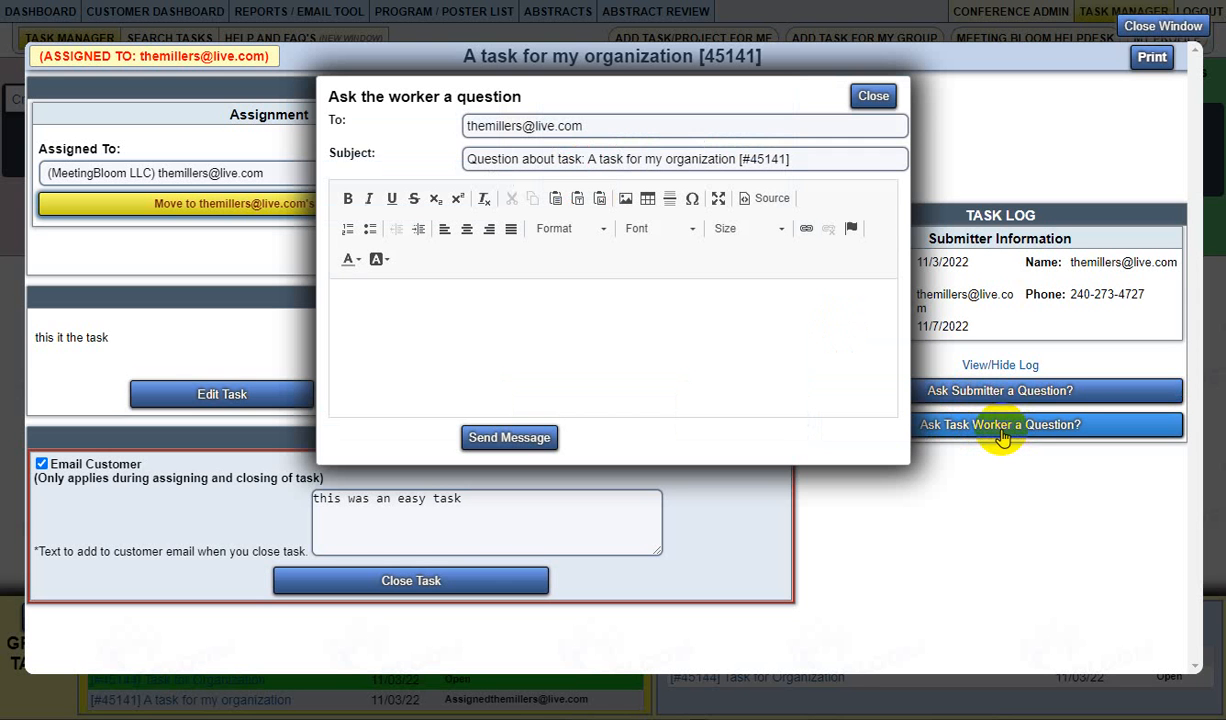
{"action": "left_click", "coordinate": [502, 334]}
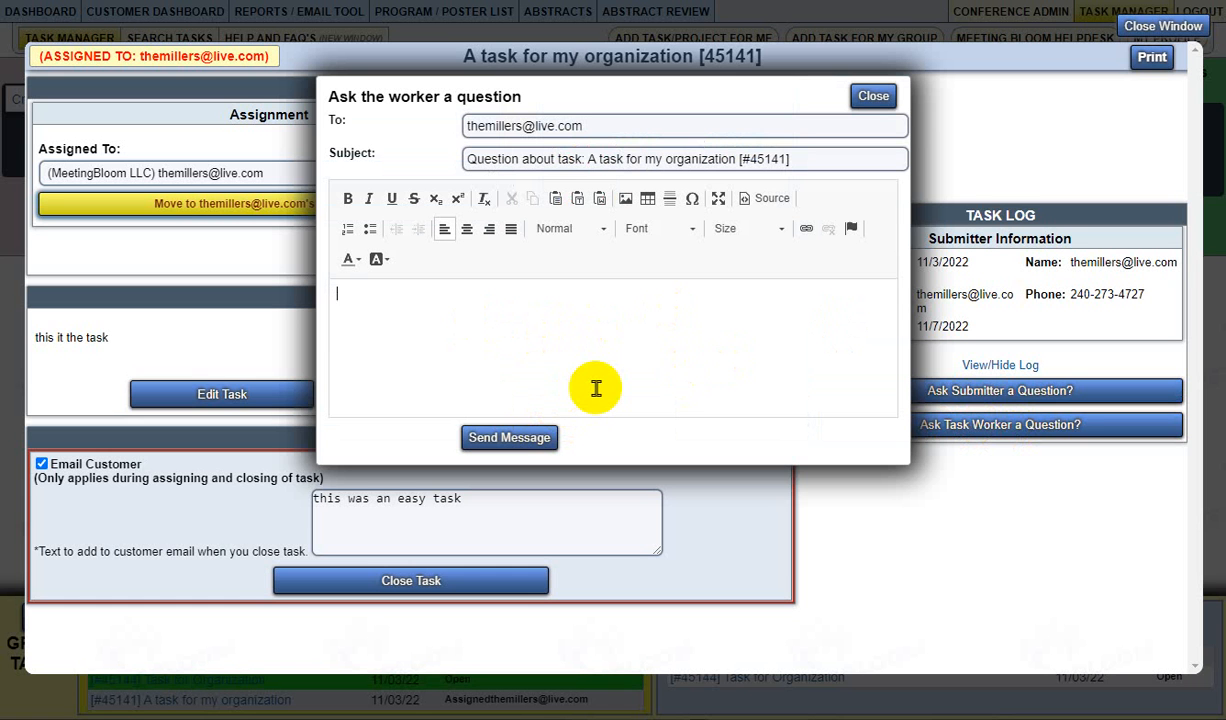
{"action": "left_click", "coordinate": [873, 96]}
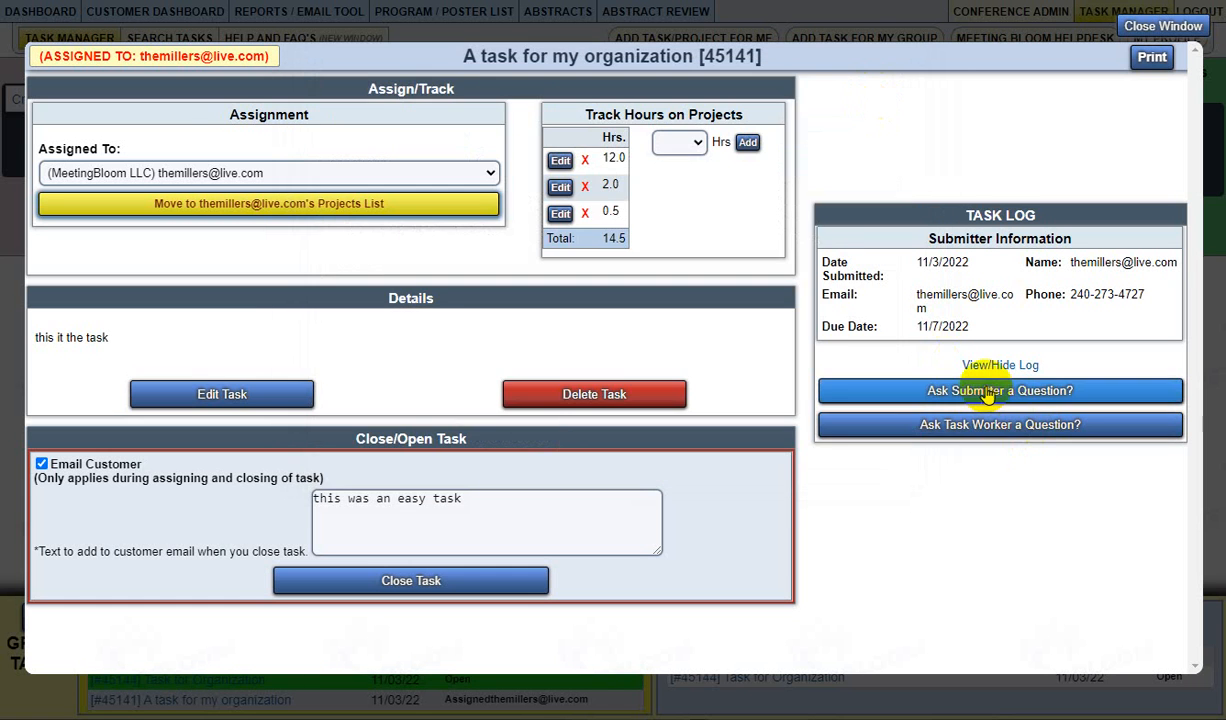
{"action": "left_click", "coordinate": [956, 393]}
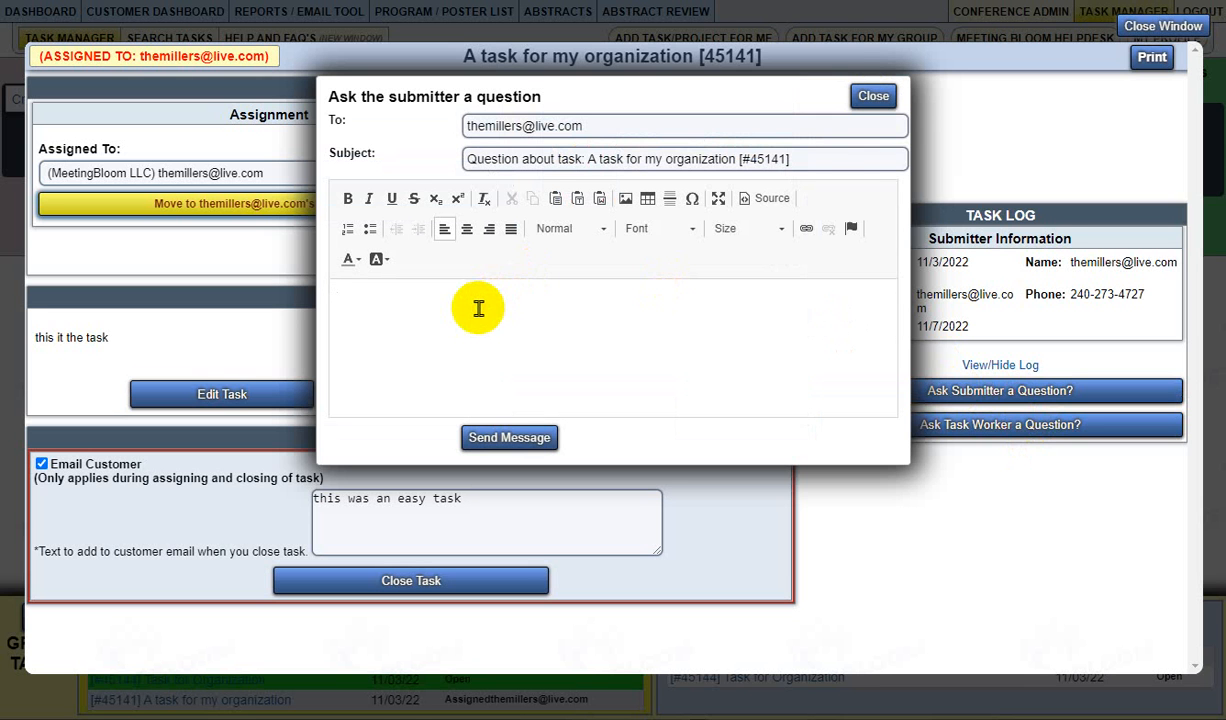
{"action": "left_click", "coordinate": [874, 97]}
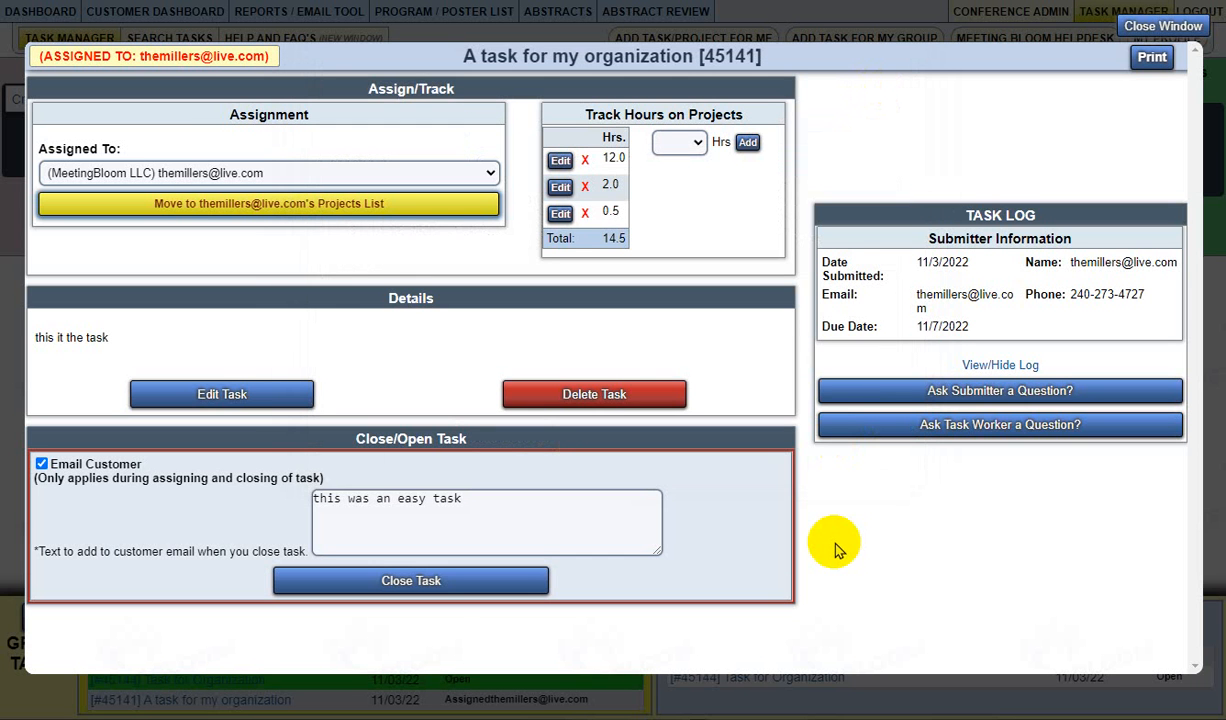
Step: Close "A task for my organization" and confirm the closure
{"action": "left_click", "coordinate": [431, 588]}
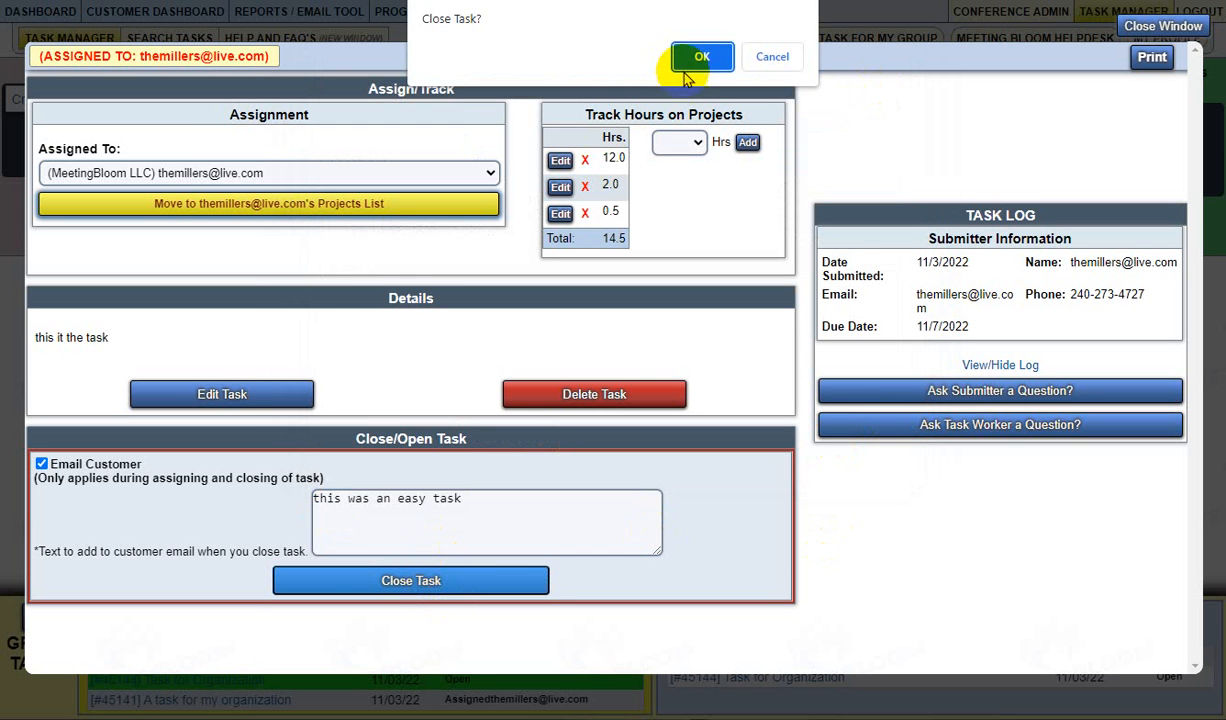
{"action": "left_click", "coordinate": [690, 56]}
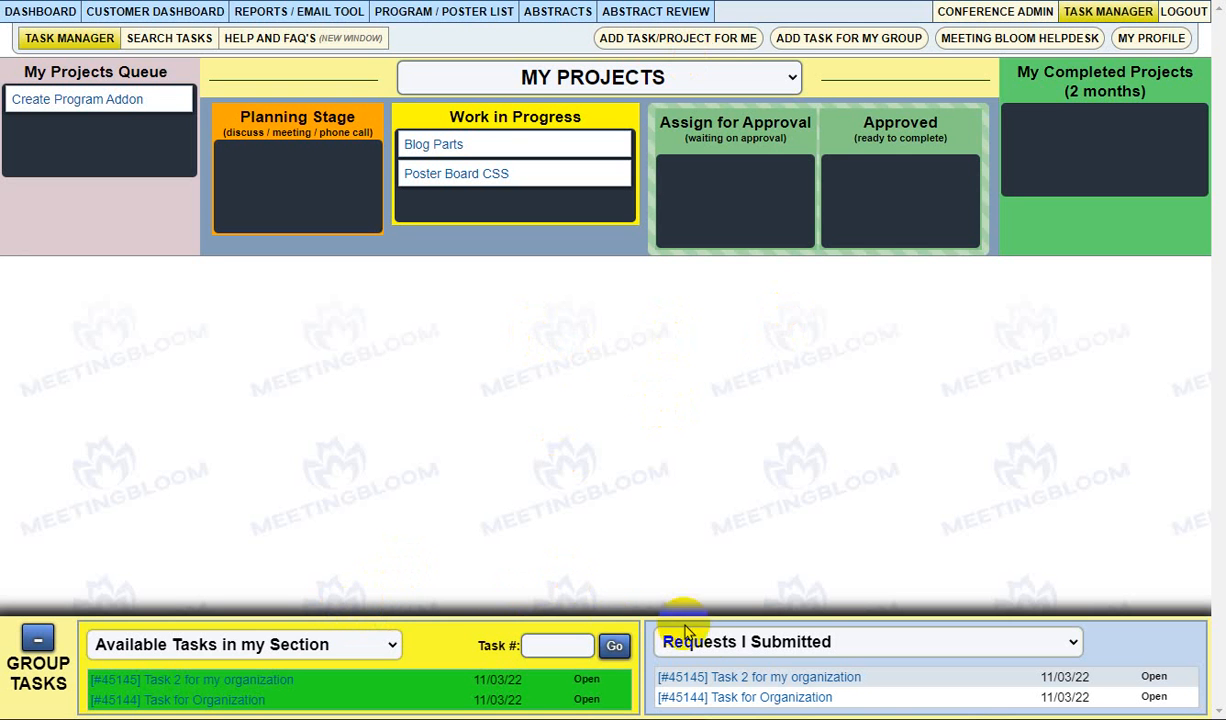
Step: View the submitted requests closed within 12 months, and return to the Requests I Submitted list
{"action": "left_click", "coordinate": [720, 646]}
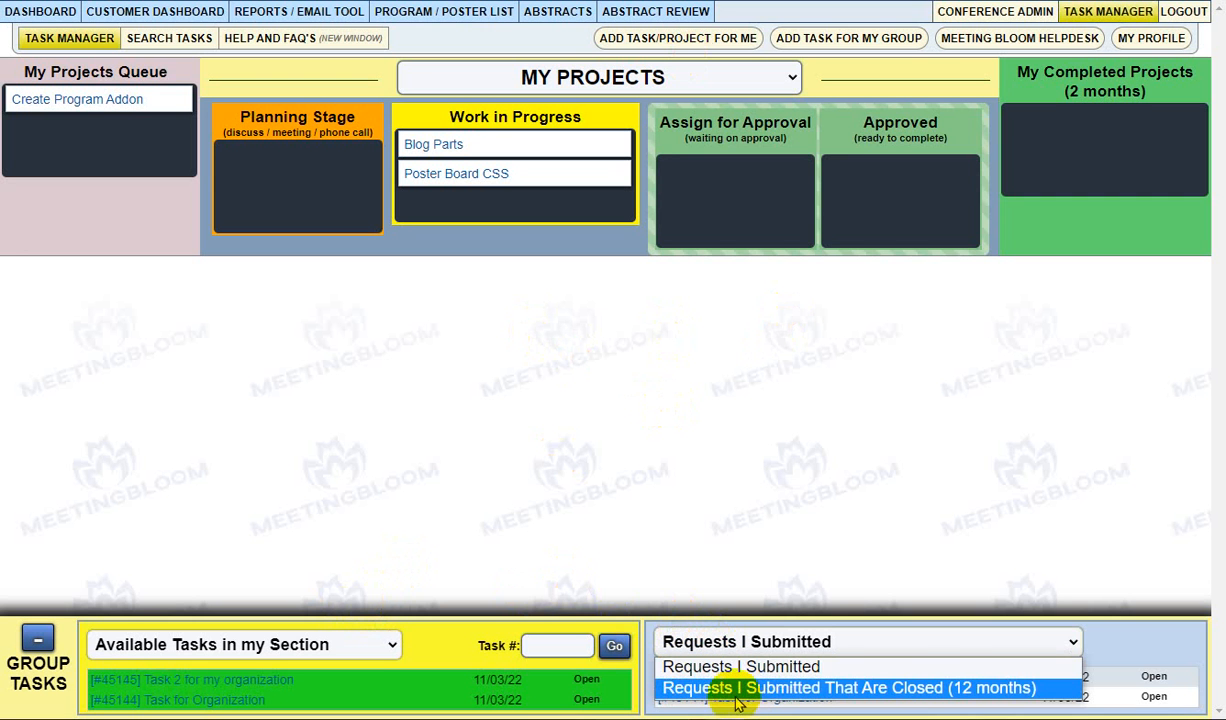
{"action": "left_click", "coordinate": [728, 688]}
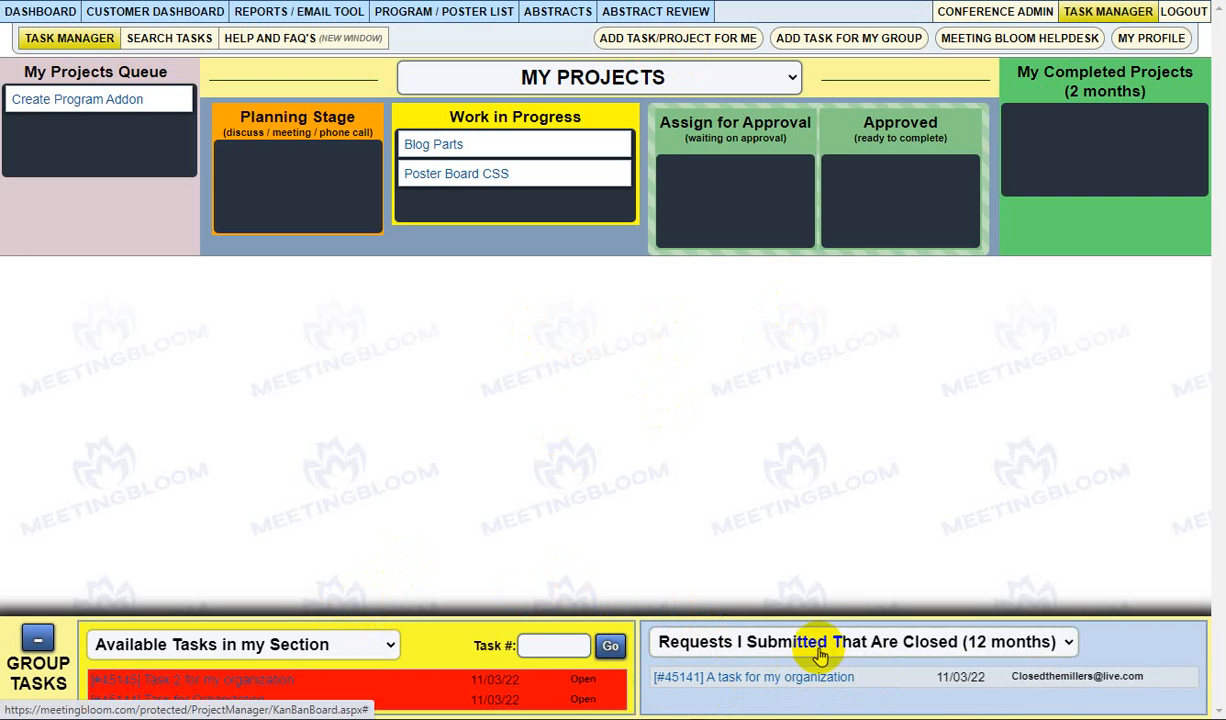
{"action": "left_click", "coordinate": [820, 645]}
{"action": "left_click", "coordinate": [745, 664]}
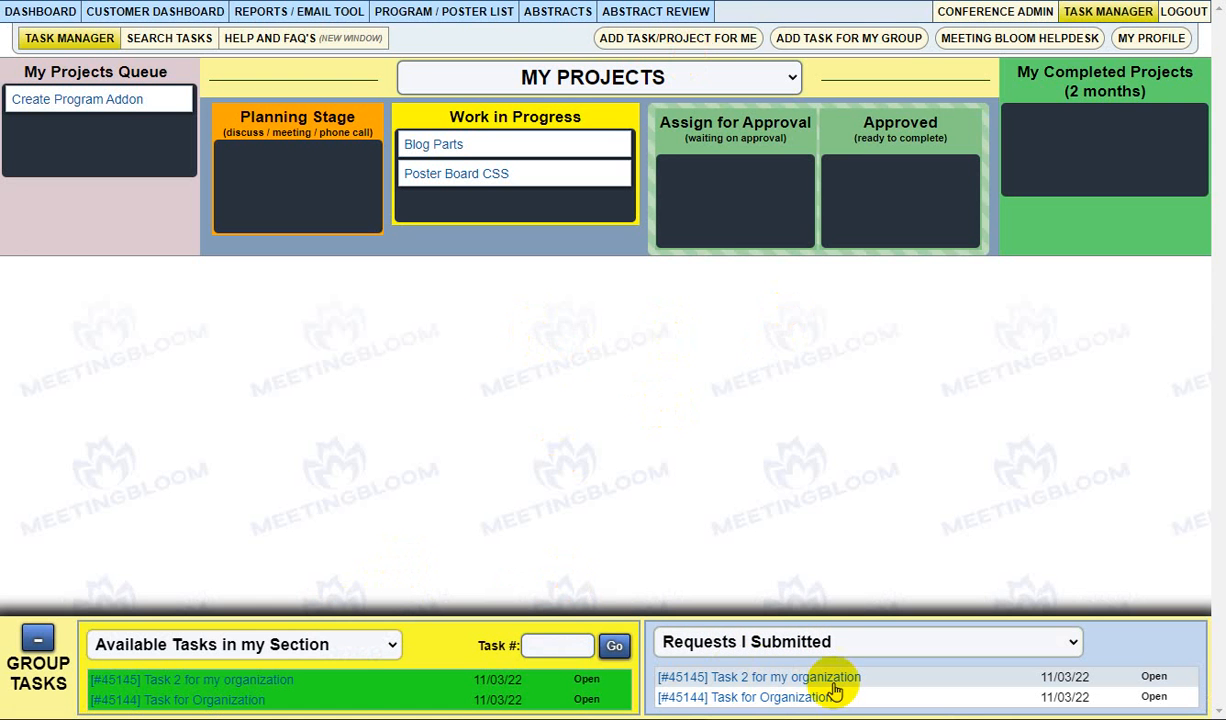
Step: Convert "Task 2 for my organization" into a project in your own projects list and close its window
{"action": "left_click", "coordinate": [230, 681]}
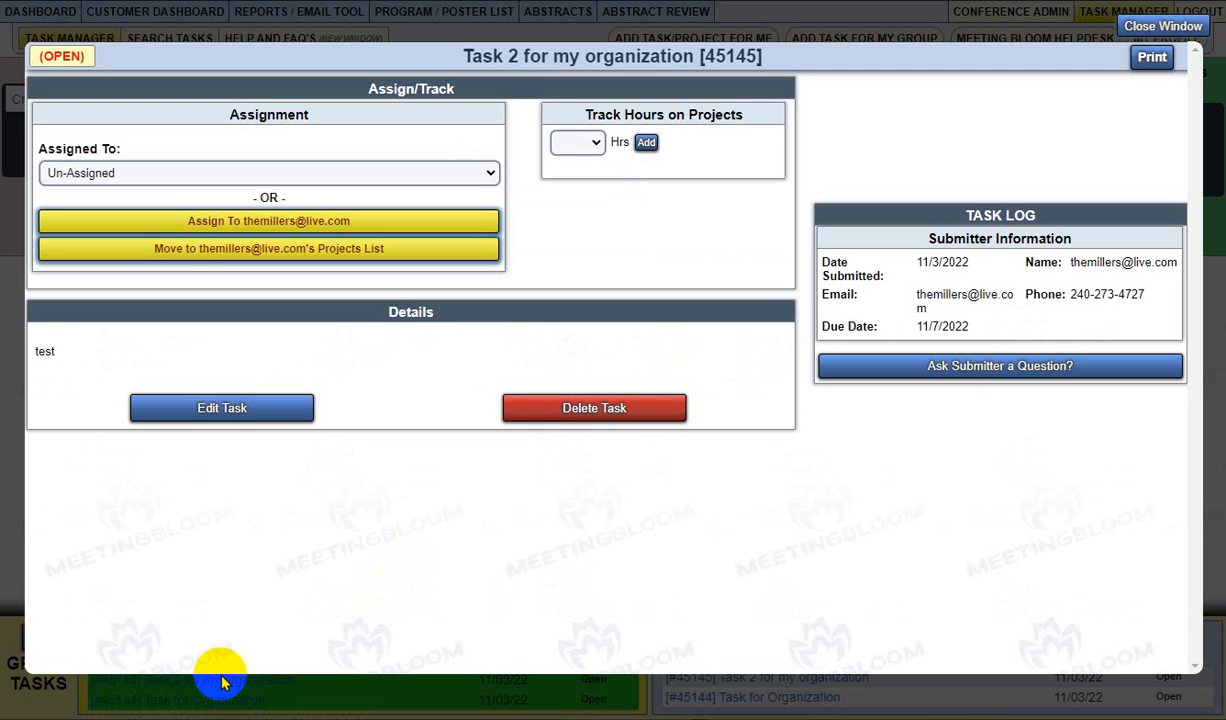
{"action": "left_click", "coordinate": [262, 252]}
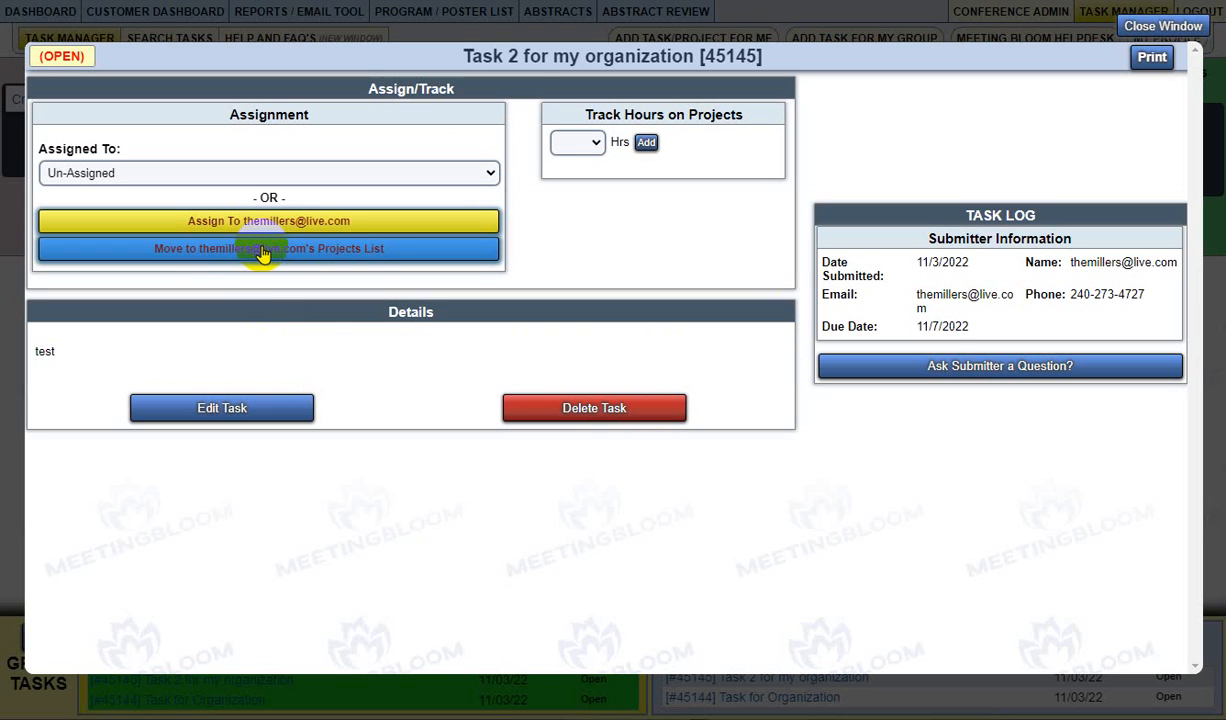
{"action": "left_click", "coordinate": [202, 252]}
{"action": "left_click", "coordinate": [704, 73]}
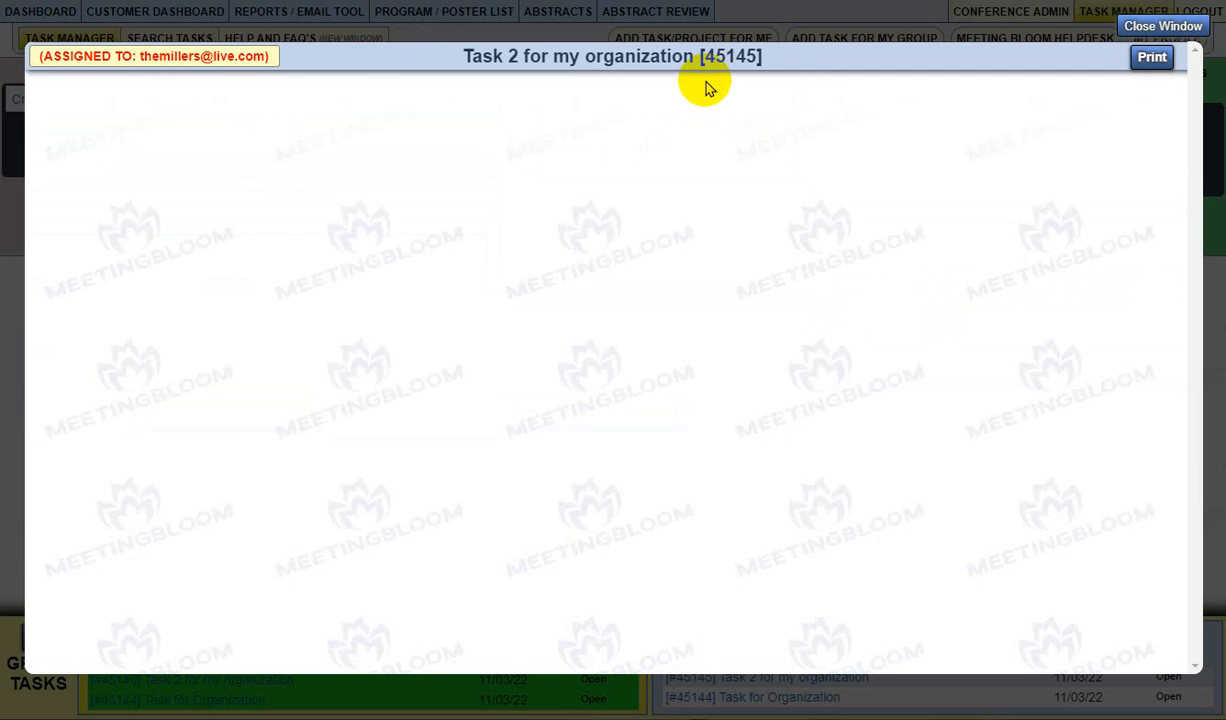
{"action": "left_click", "coordinate": [1174, 26]}
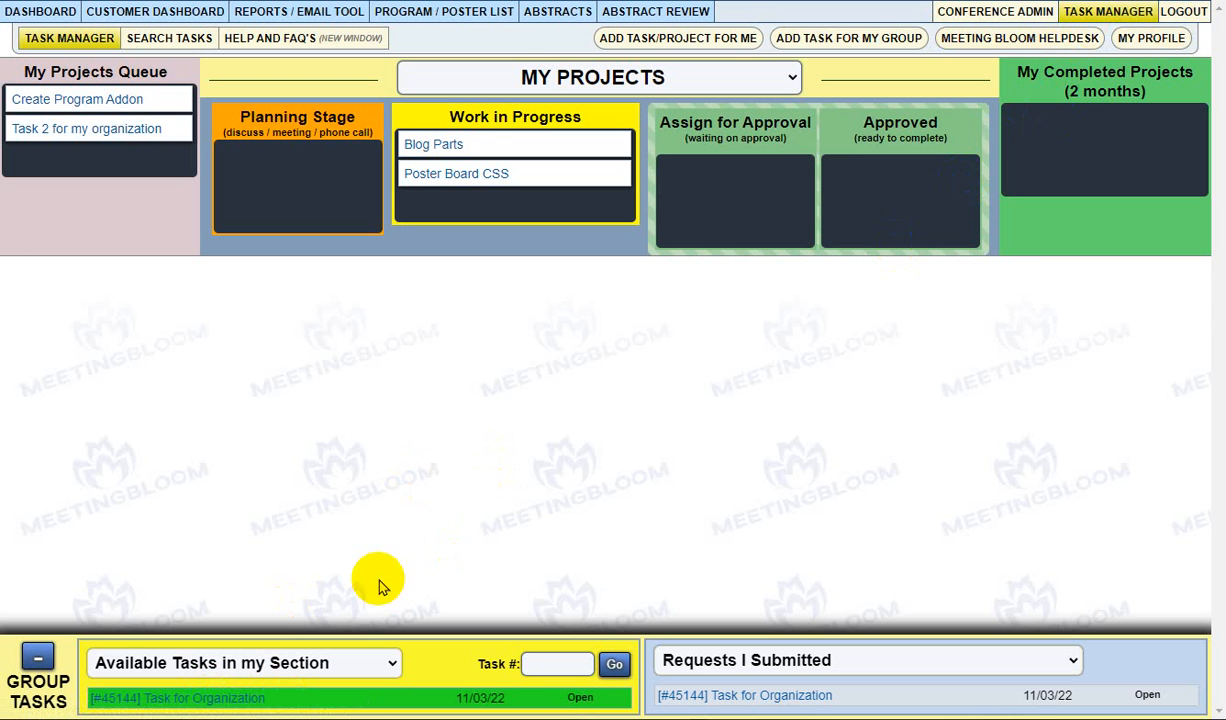
Step: Convert "Task for Organization" into a project in your own projects list and close its window
{"action": "left_click", "coordinate": [178, 698]}
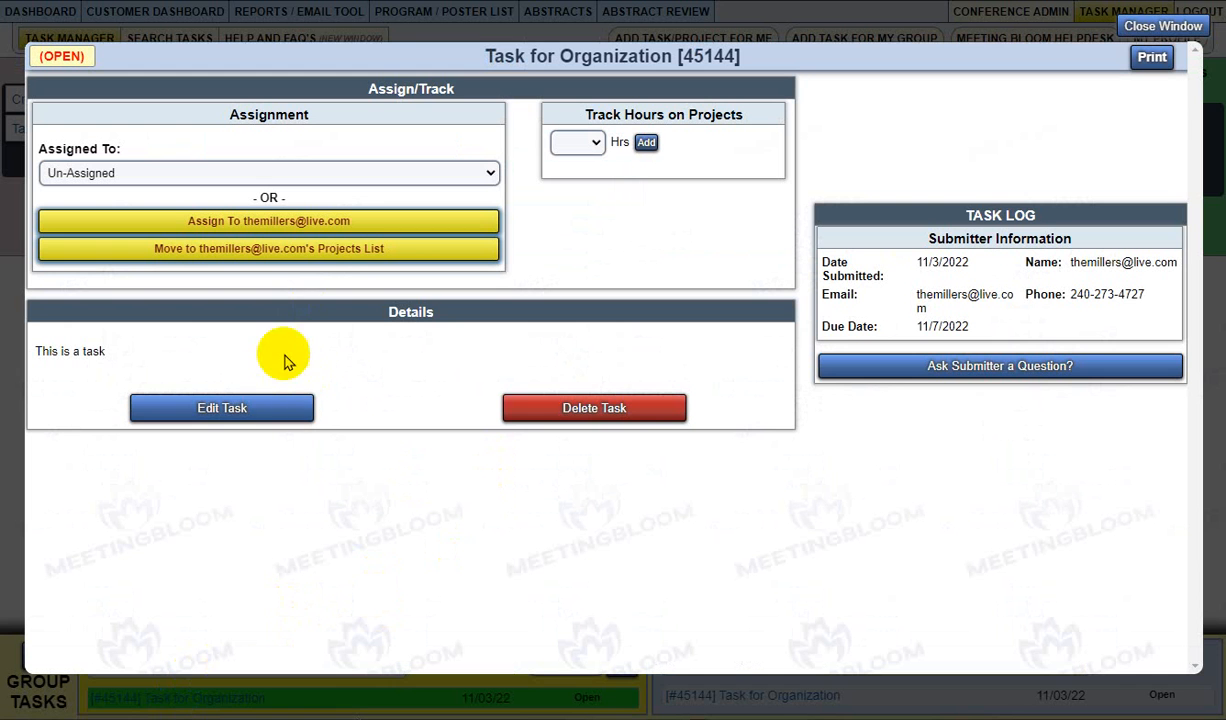
{"action": "left_click", "coordinate": [301, 255]}
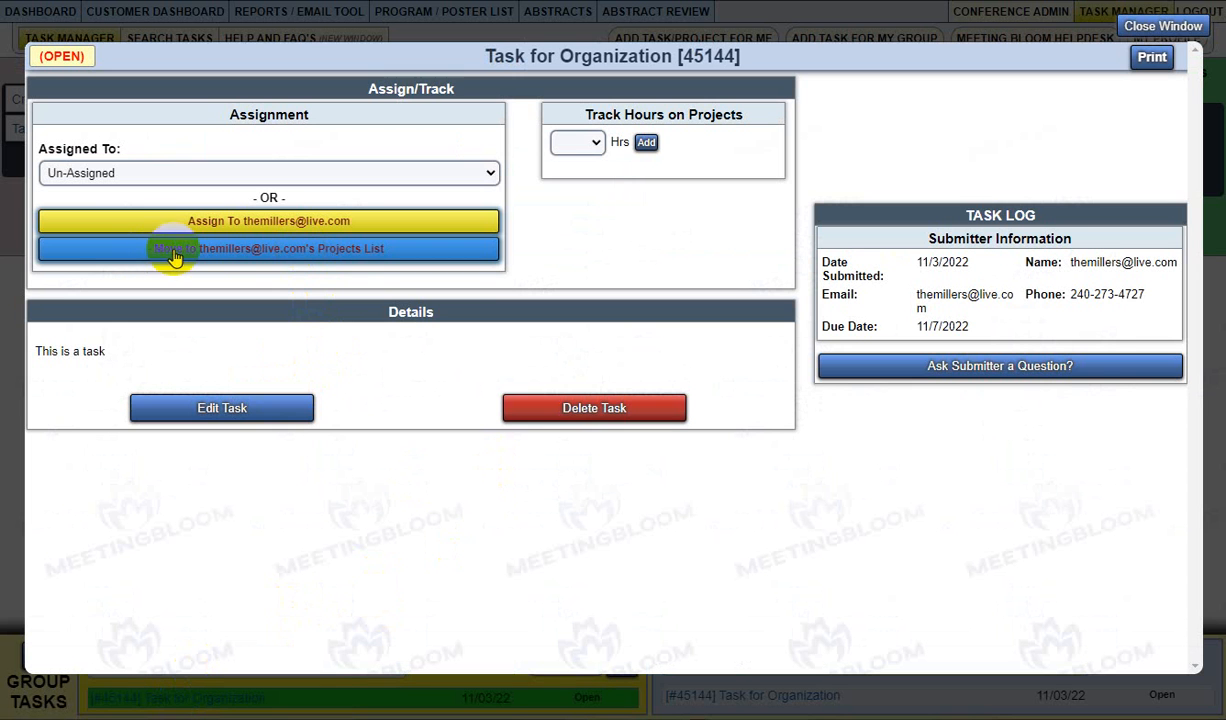
{"action": "left_click", "coordinate": [346, 254]}
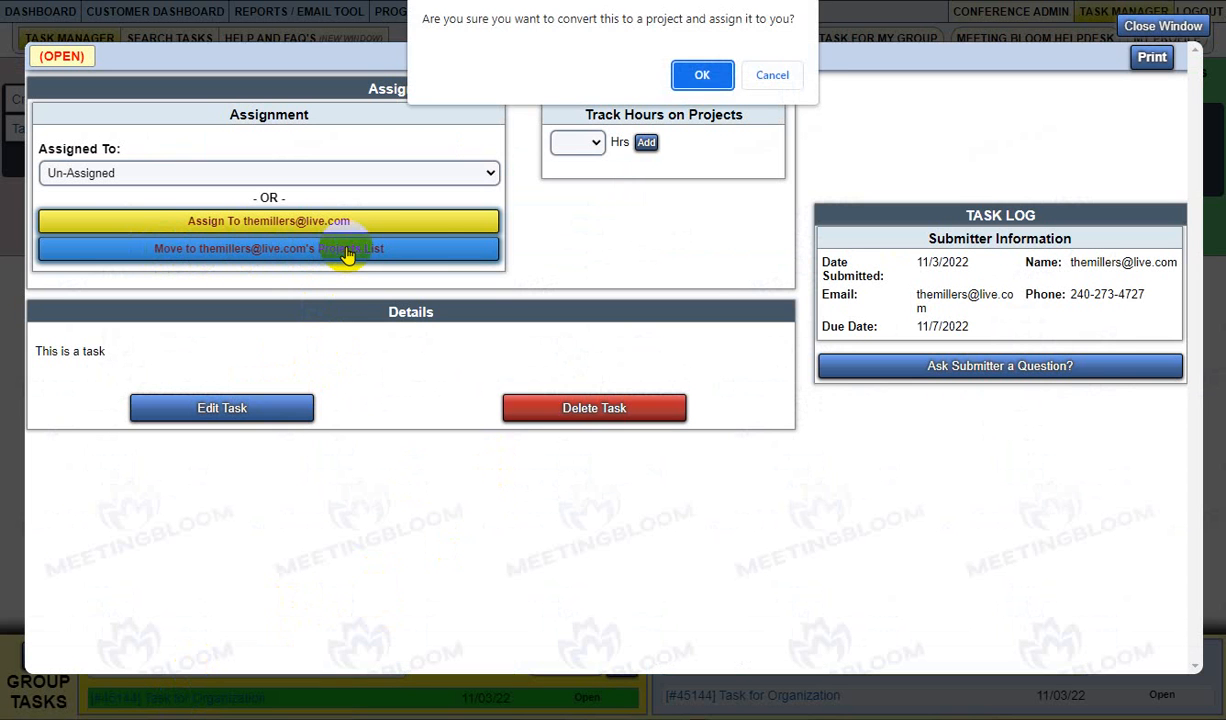
{"action": "left_click", "coordinate": [703, 76]}
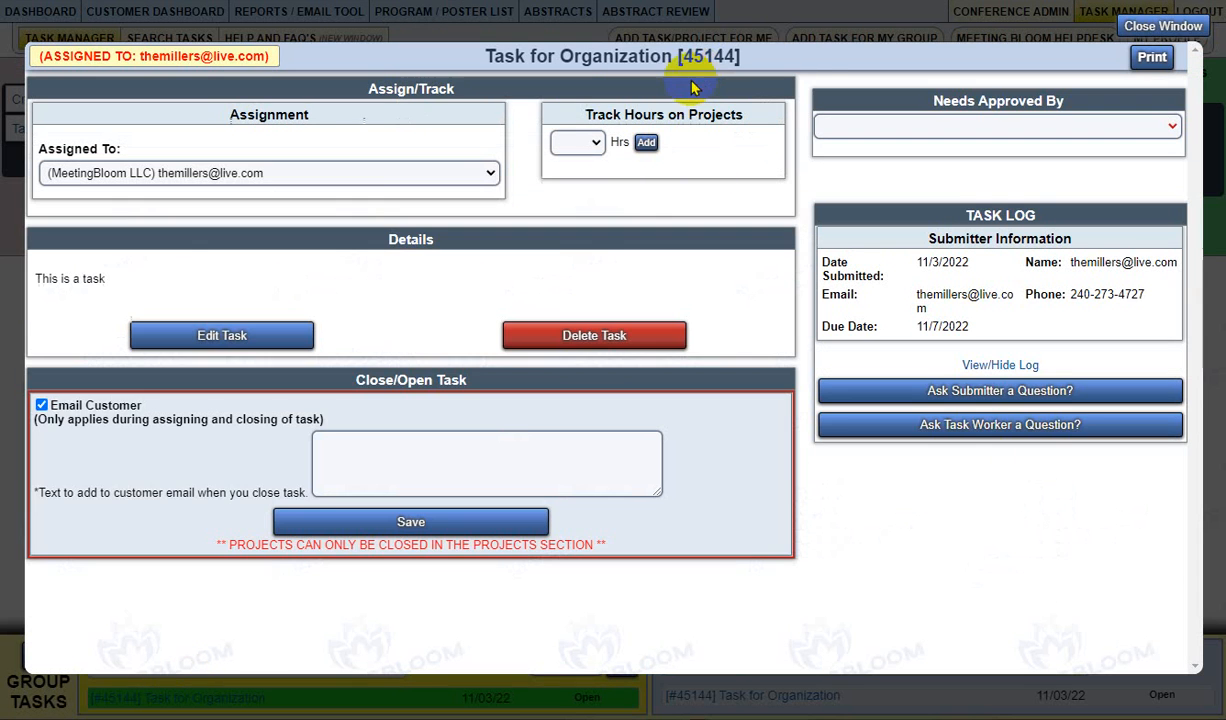
{"action": "left_click", "coordinate": [1140, 25]}
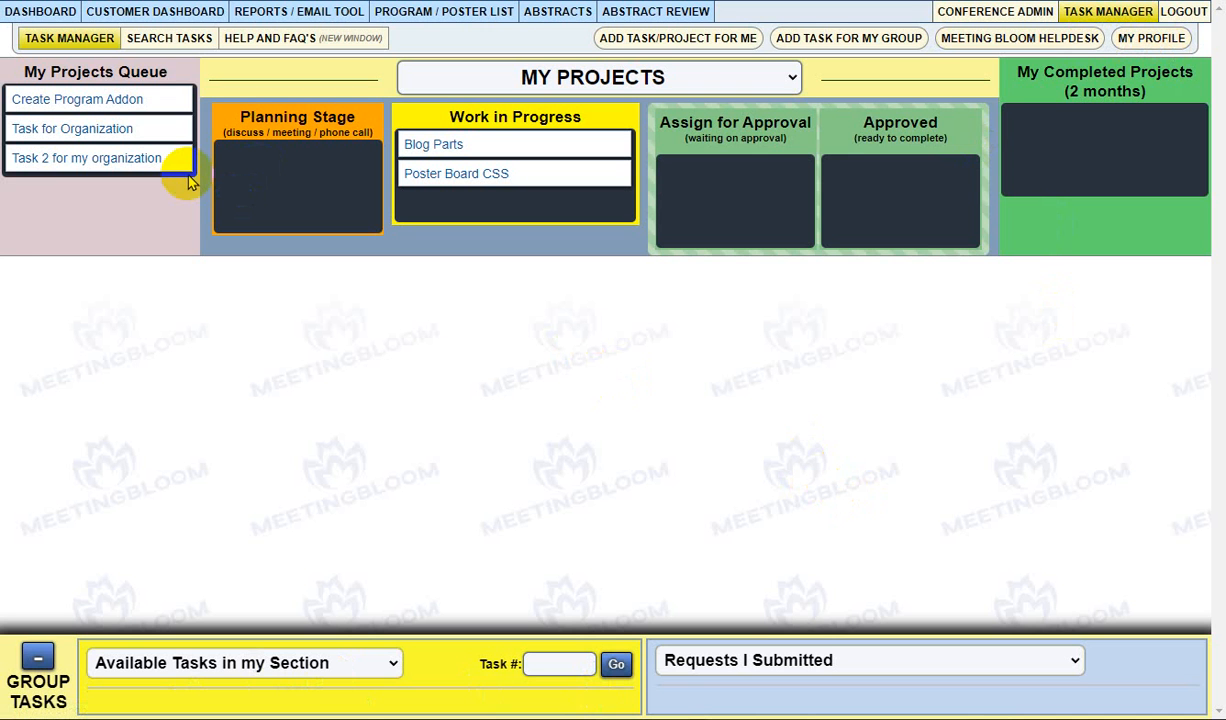
Step: Add a personal project named "My Project" with the details "project details" and no attachment
{"action": "left_click", "coordinate": [628, 46]}
{"action": "left_click", "coordinate": [520, 127]}
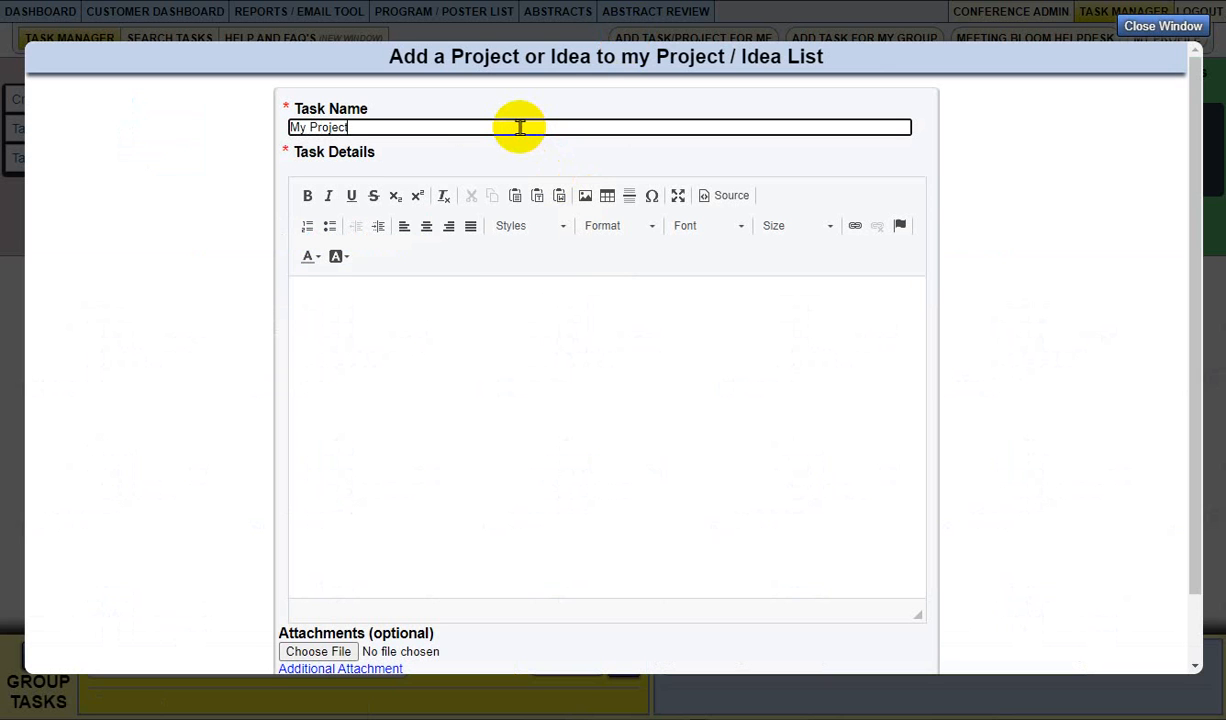
{"action": "left_click", "coordinate": [515, 364]}
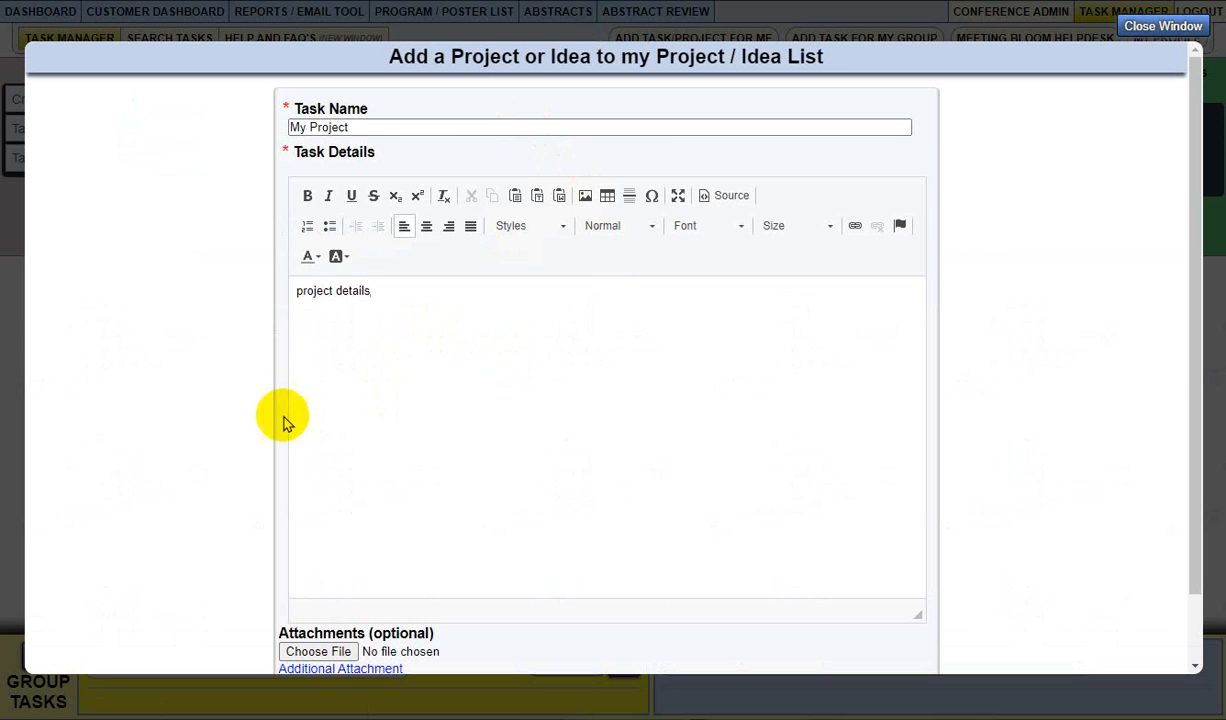
{"action": "scroll", "coordinate": [443, 527], "scroll_direction": "down", "scroll_amount": 2}
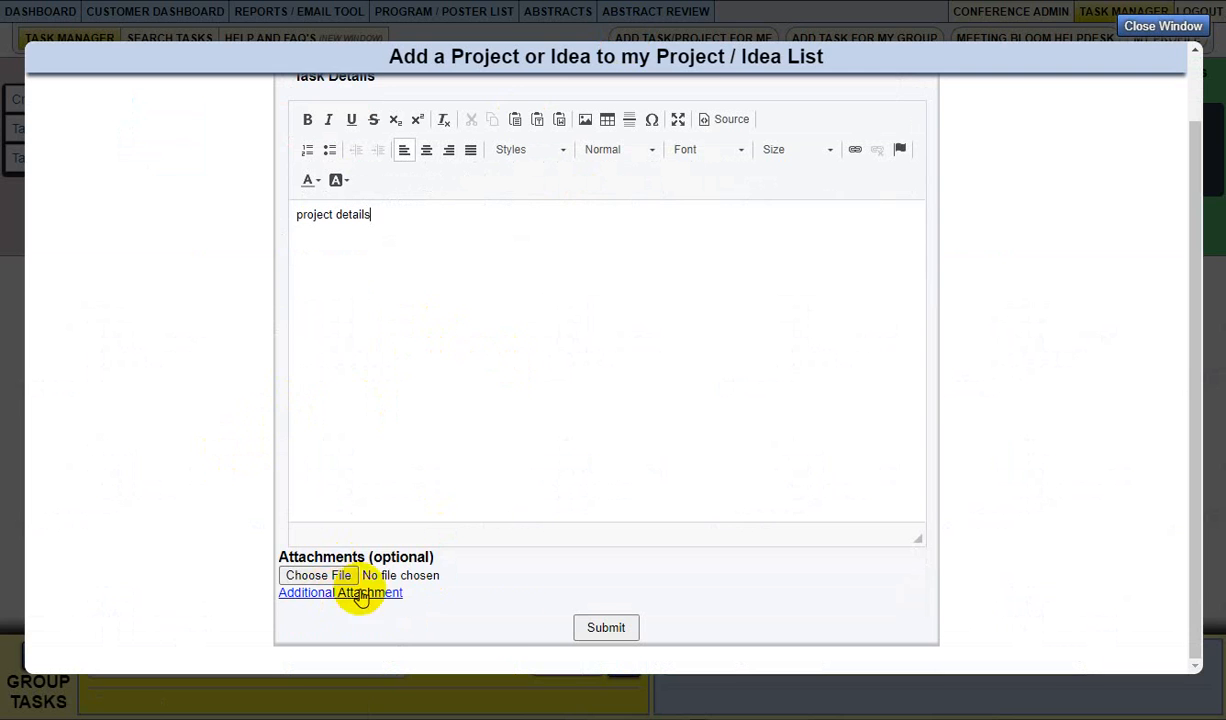
{"action": "left_click", "coordinate": [606, 627]}
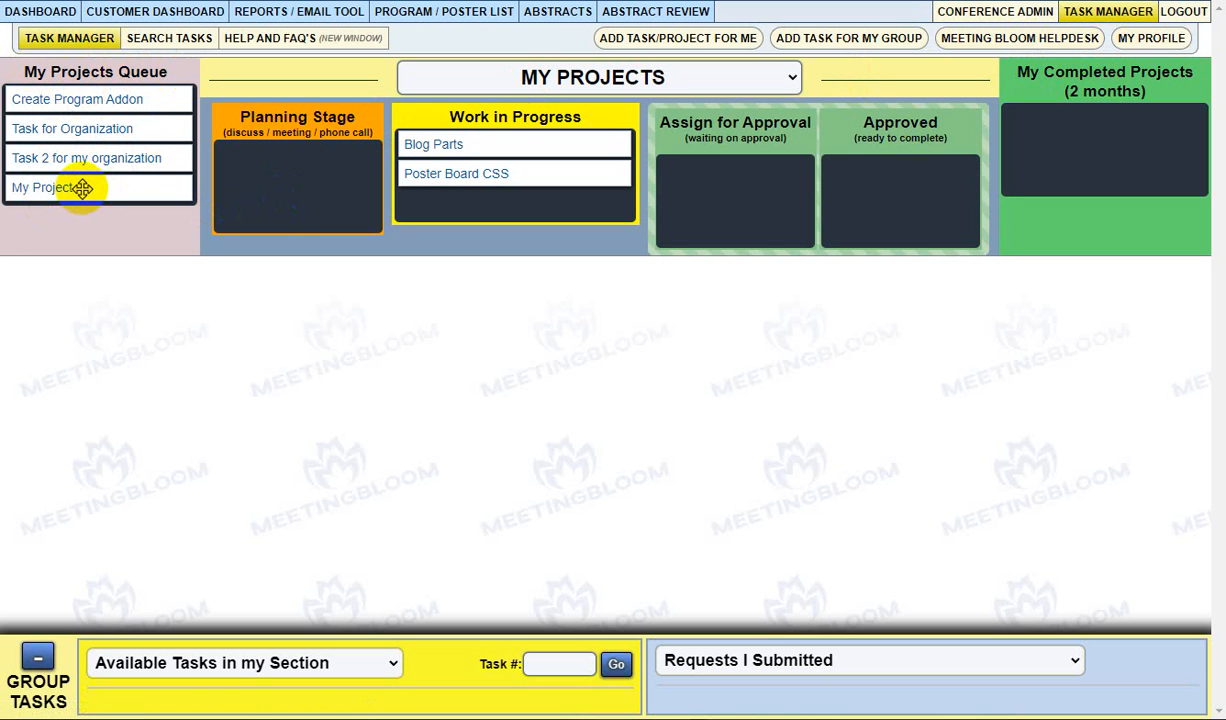
Step: Move "My Project" from the queue through the project stages to My Completed Projects
{"action": "left_click_drag", "start_coordinate": [82, 188], "coordinate": [369, 199]}
{"action": "left_click_drag", "start_coordinate": [716, 176], "coordinate": [999, 172]}
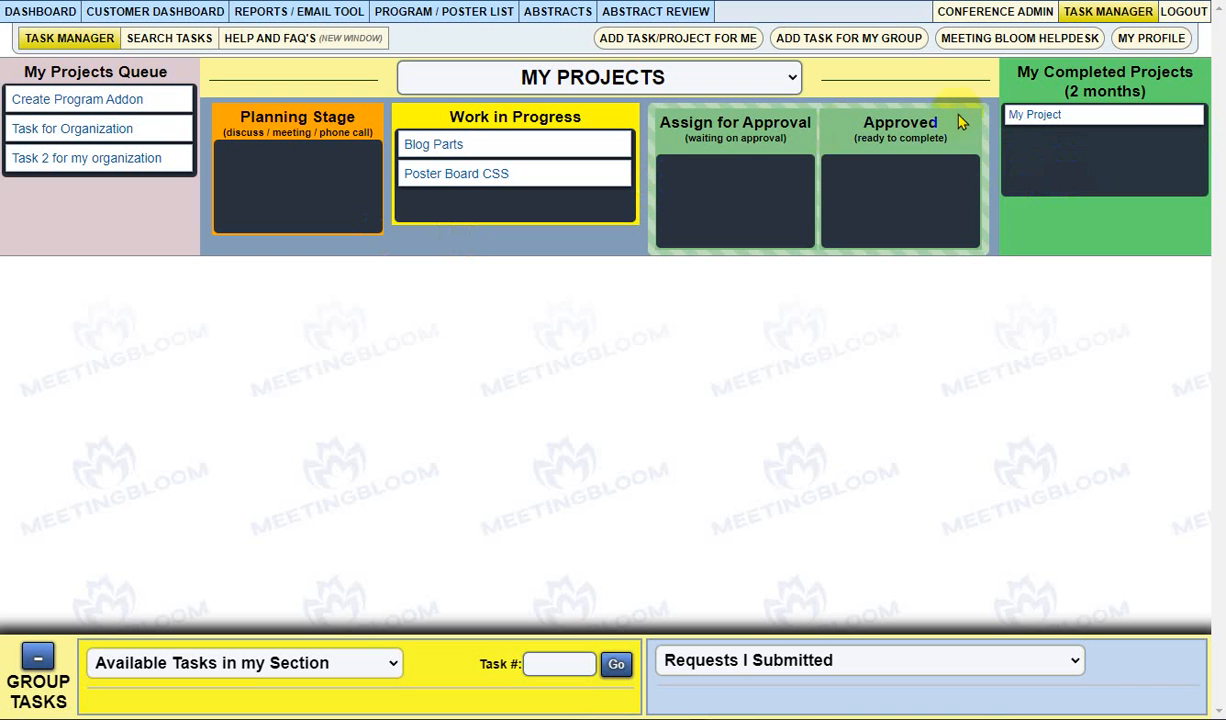
{"action": "left_click_drag", "start_coordinate": [1094, 95], "coordinate": [1092, 162]}
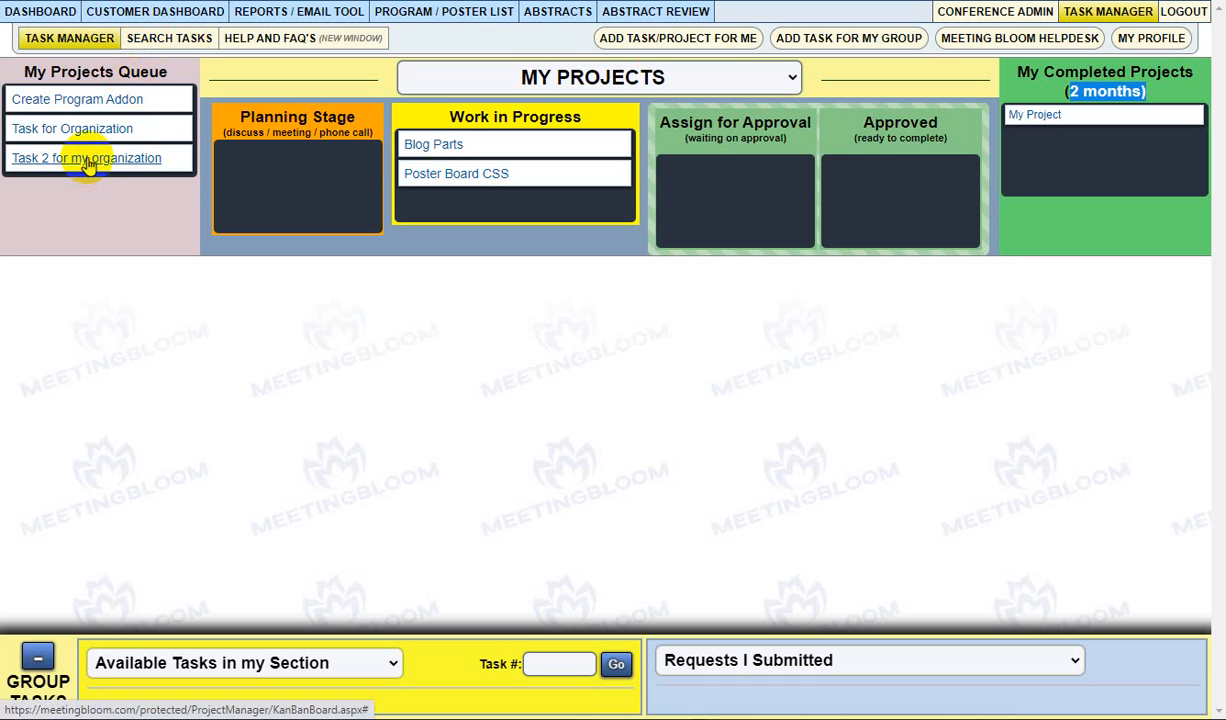
Step: Move "Task 2 for my organization" to Planning Stage and "Task for Organization" to Work in Progress
{"action": "left_click_drag", "start_coordinate": [85, 160], "coordinate": [285, 176]}
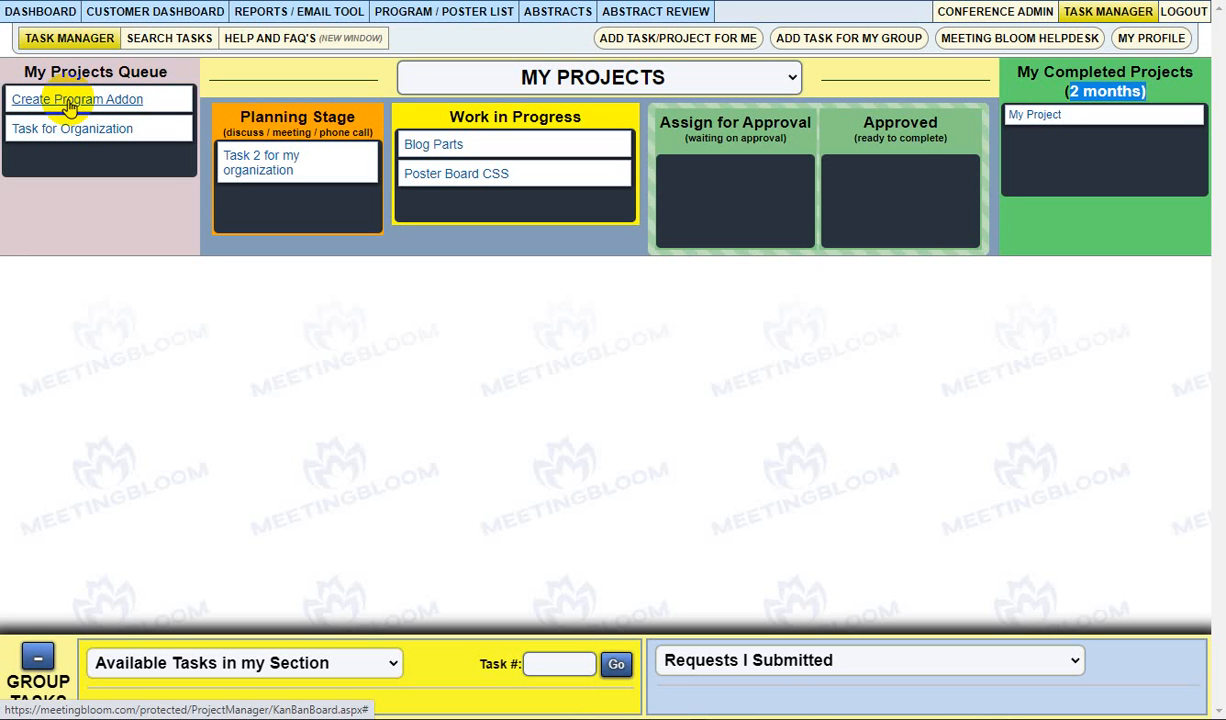
{"action": "left_click", "coordinate": [84, 139]}
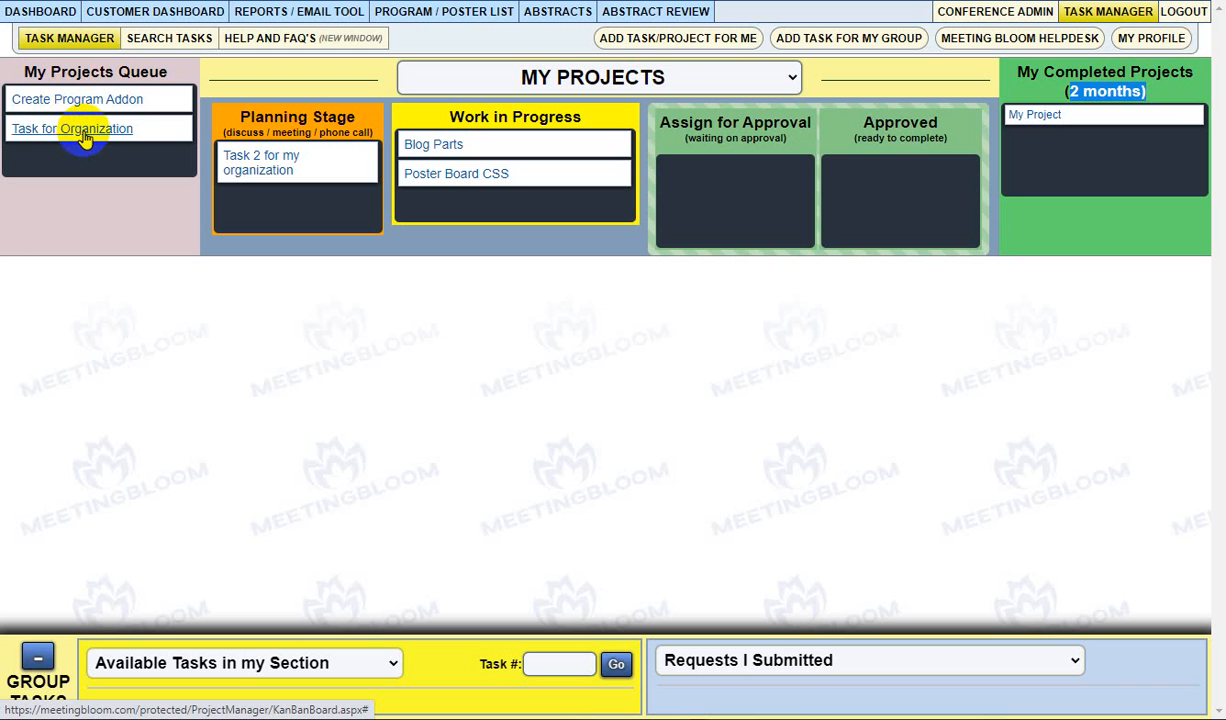
{"action": "left_click_drag", "start_coordinate": [84, 139], "coordinate": [497, 146]}
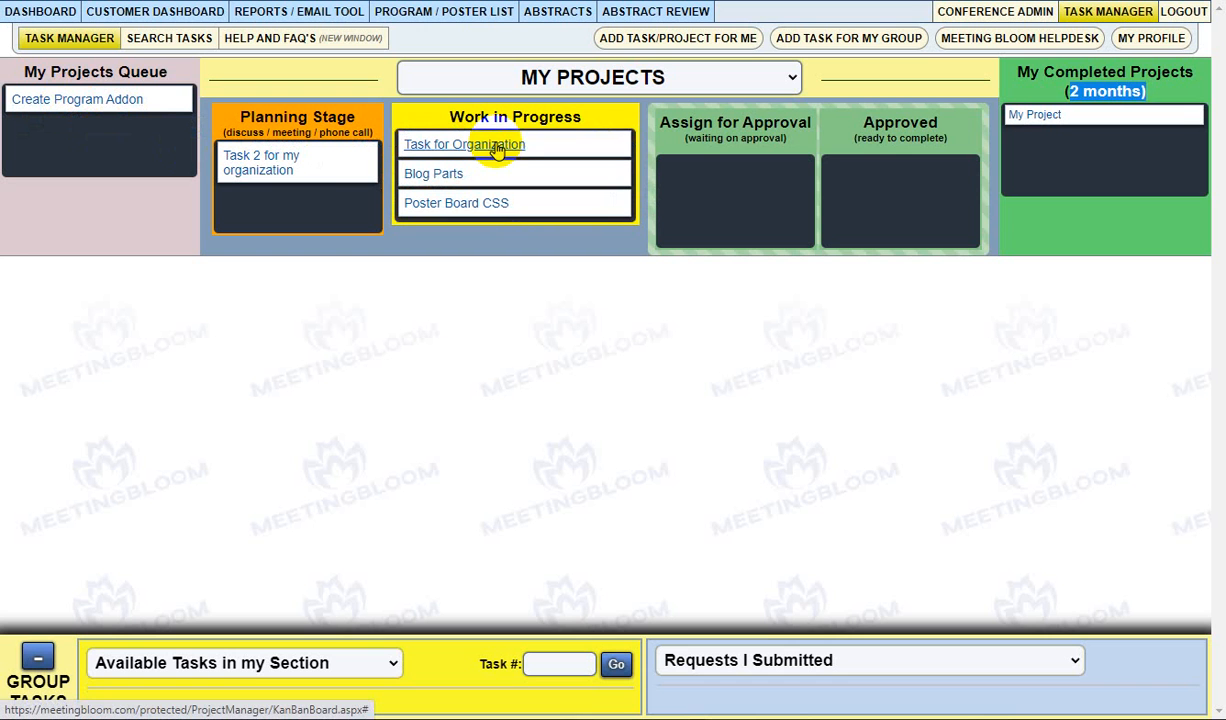
Step: Reorder Work in Progress so that "Task for Organization" sits below "Poster Board CSS"
{"action": "left_click_drag", "start_coordinate": [430, 116], "coordinate": [592, 118]}
{"action": "left_click", "coordinate": [592, 118]}
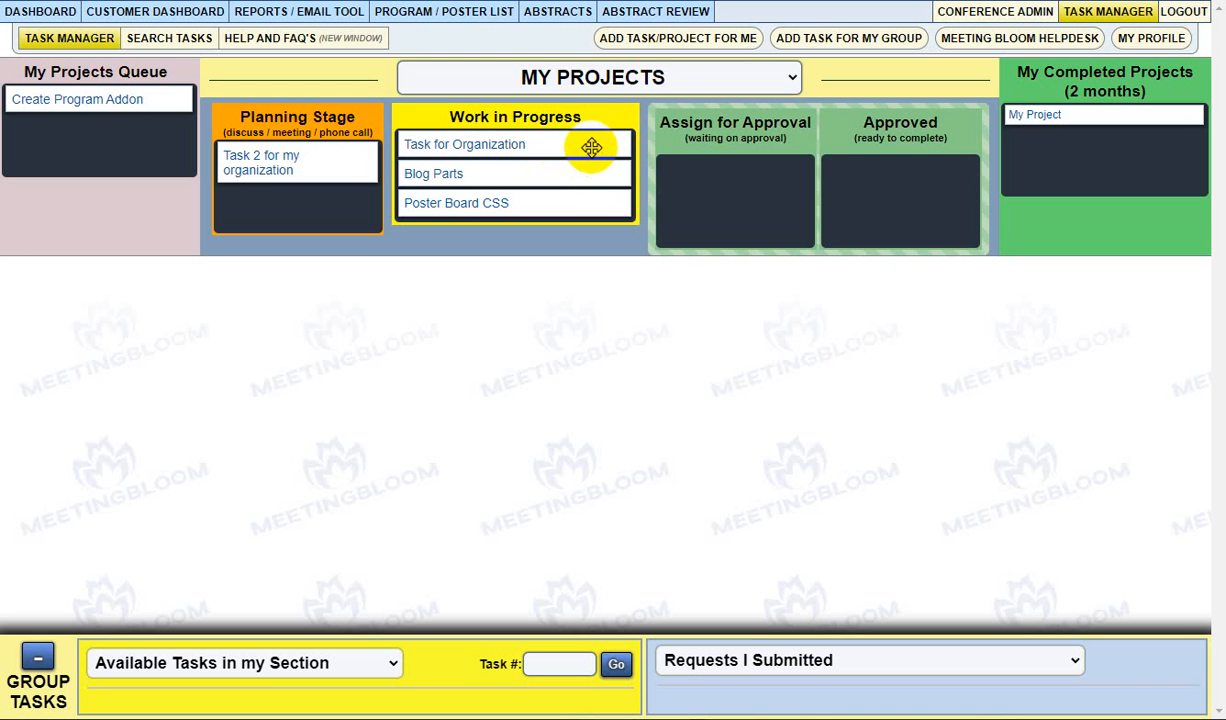
{"action": "left_click_drag", "start_coordinate": [591, 147], "coordinate": [550, 200]}
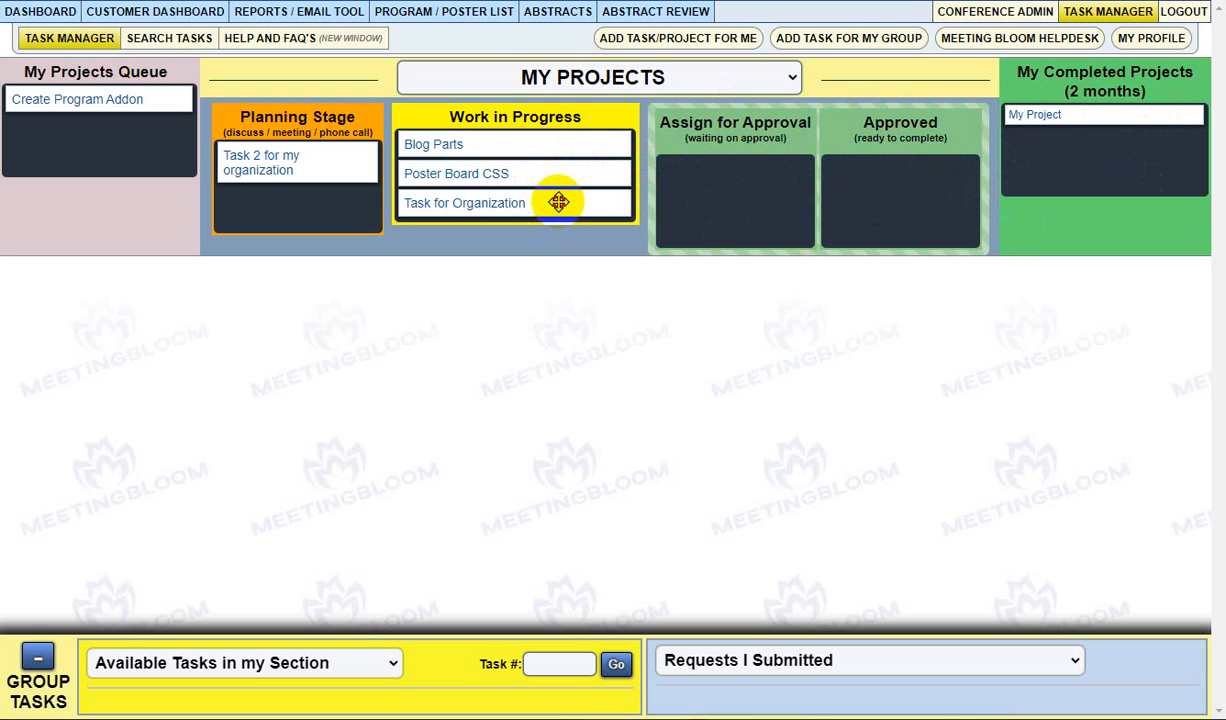
Step: Move "Task for Organization" to Assign for Approval, choose the other MeetingBloom LLC member as its approver, and recheck the task details
{"action": "left_click_drag", "start_coordinate": [558, 202], "coordinate": [708, 190]}
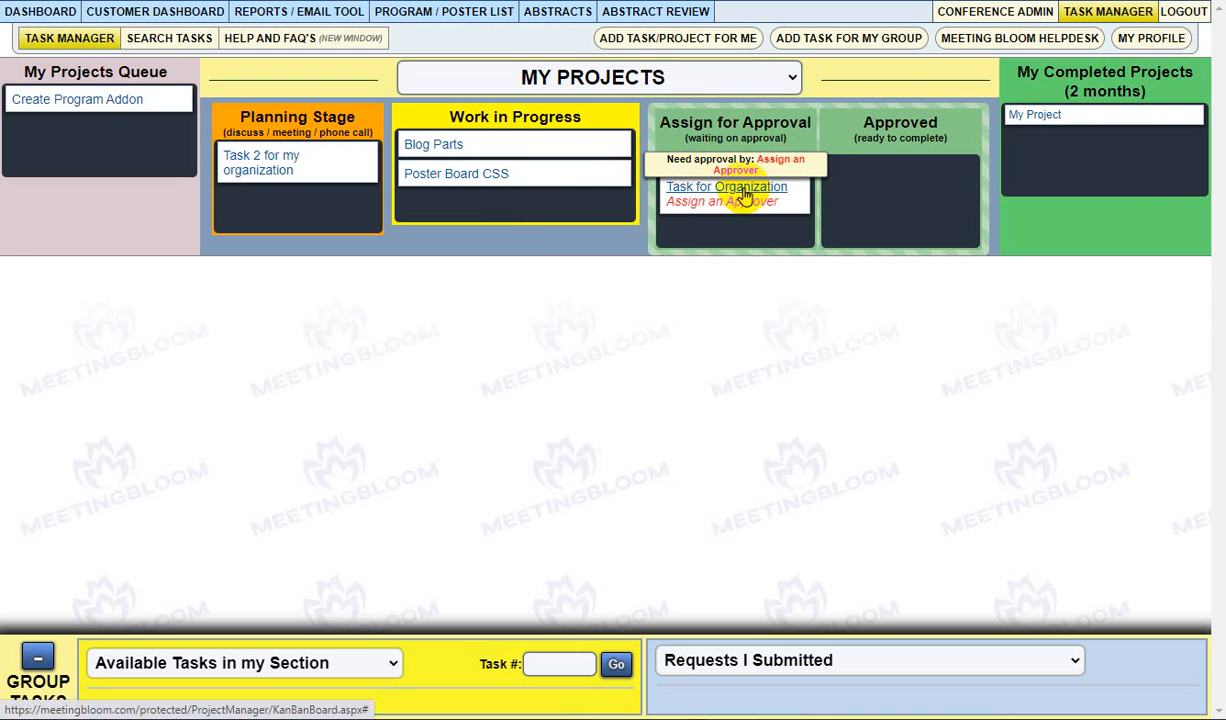
{"action": "left_click", "coordinate": [742, 196]}
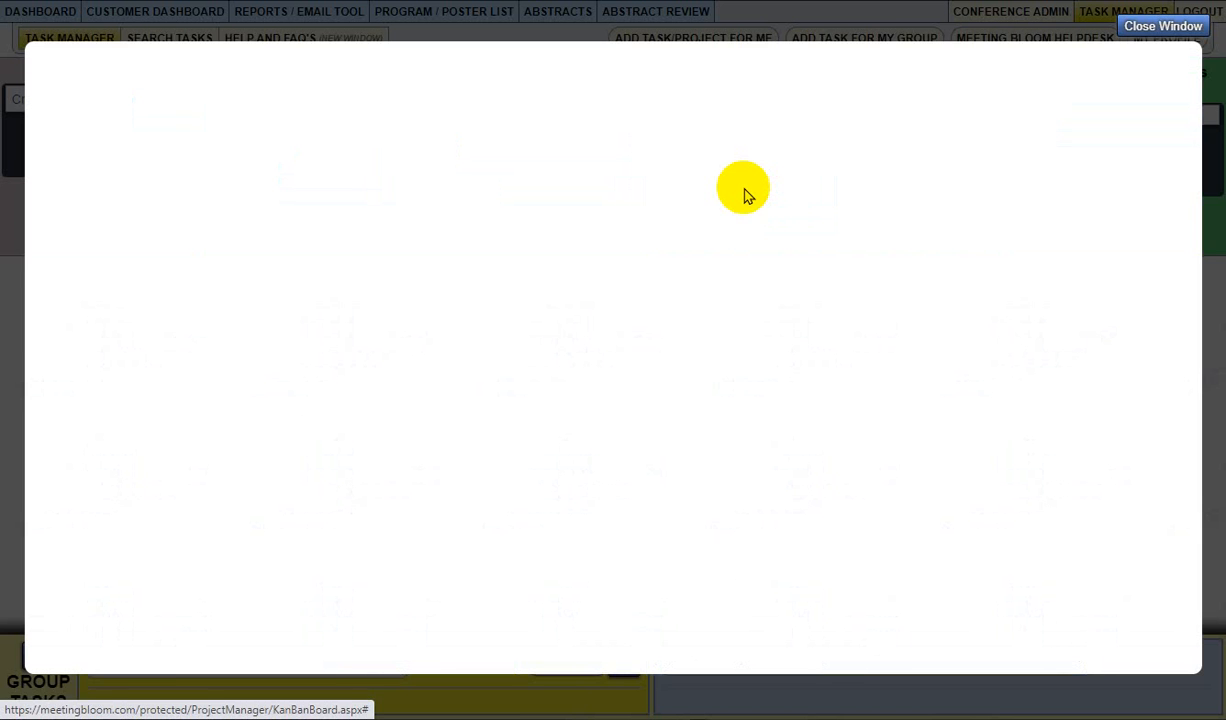
{"action": "left_click", "coordinate": [975, 138]}
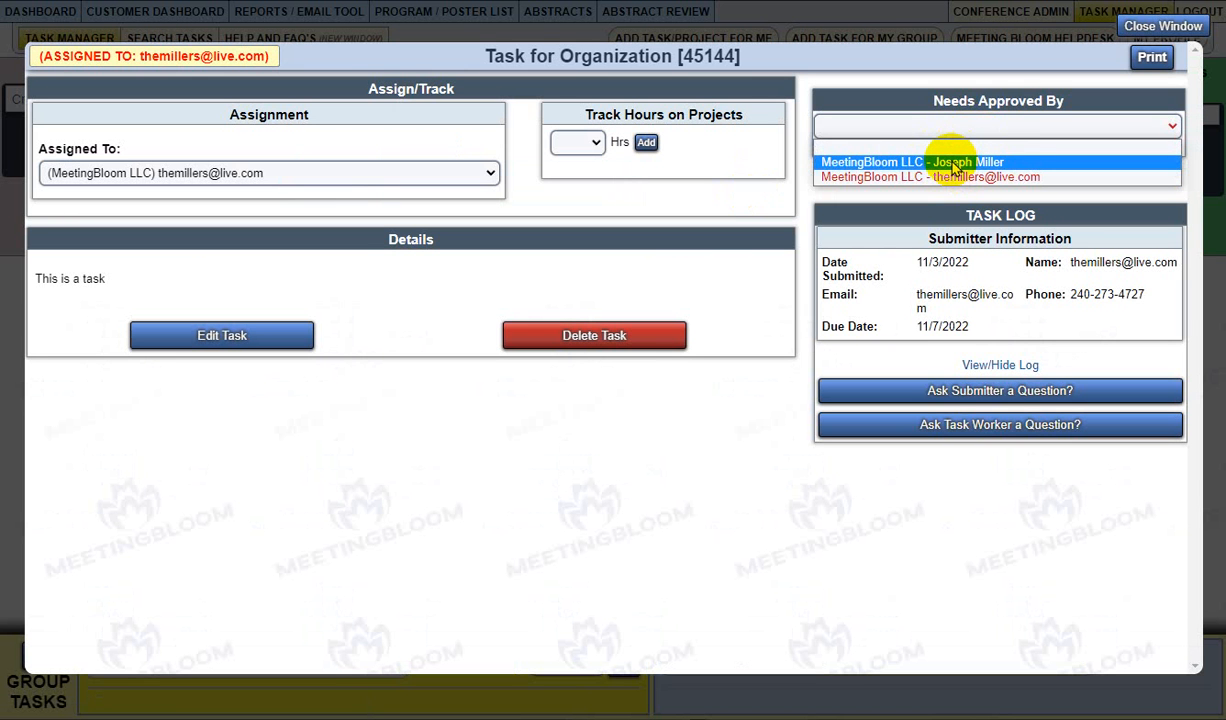
{"action": "left_click", "coordinate": [955, 163]}
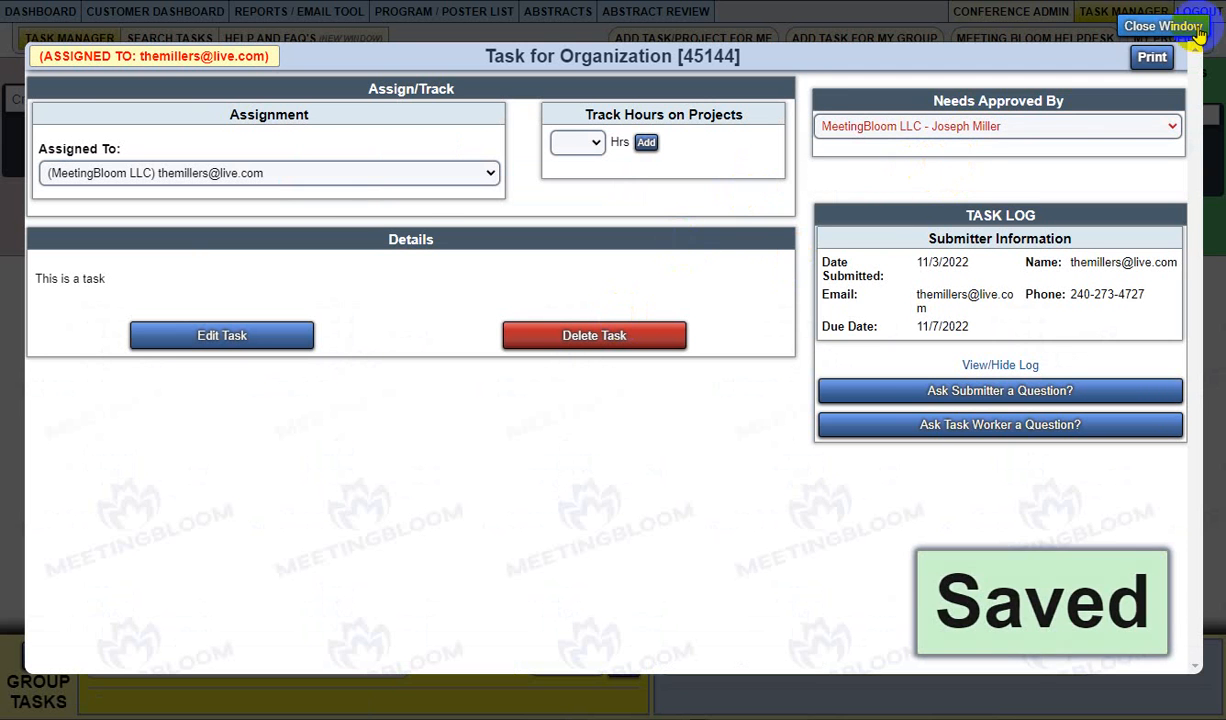
{"action": "left_click", "coordinate": [1162, 26]}
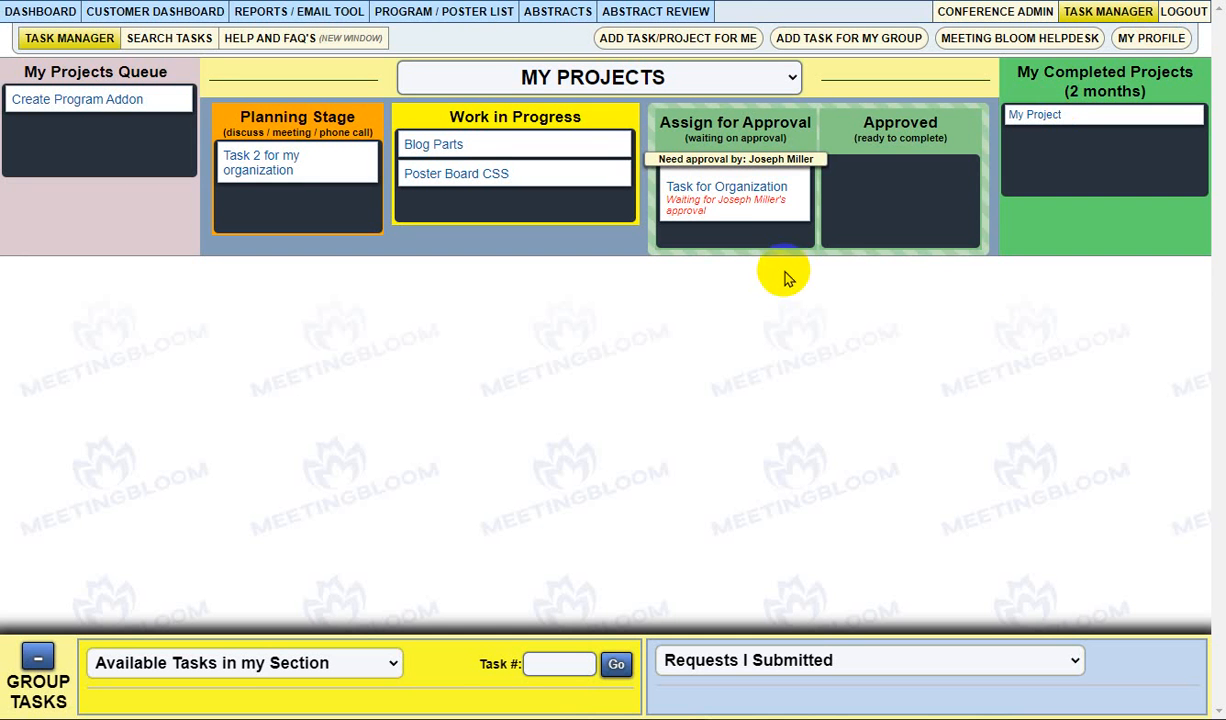
{"action": "left_click", "coordinate": [705, 198]}
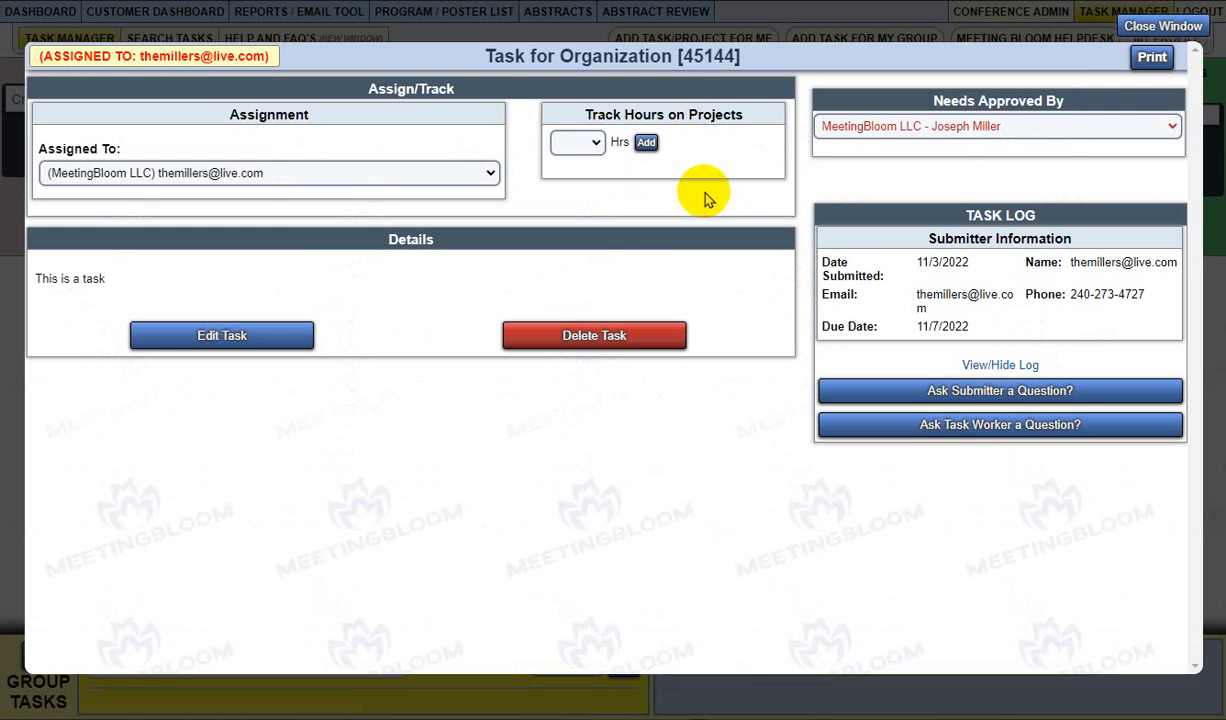
{"action": "left_click", "coordinate": [1150, 30]}
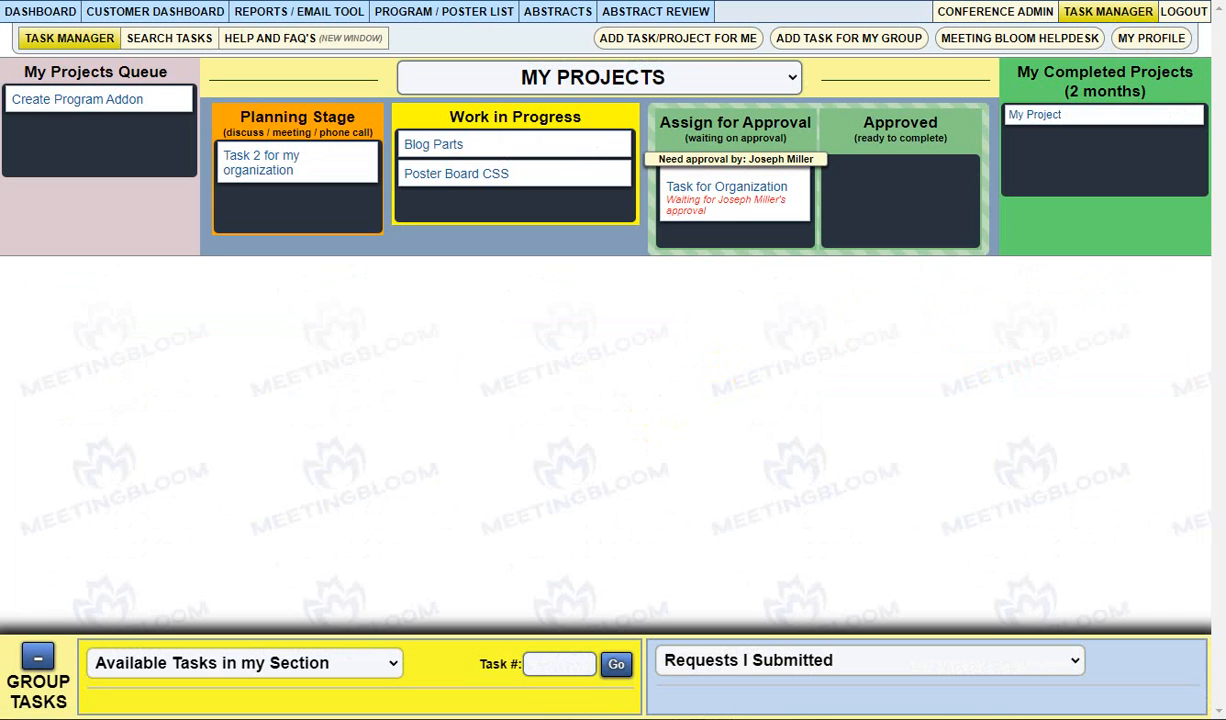
Step: Switch to the approver's Task Manager window and approve "Task for Organization" from its task details
{"action": "key", "text": "alt+Tab"}
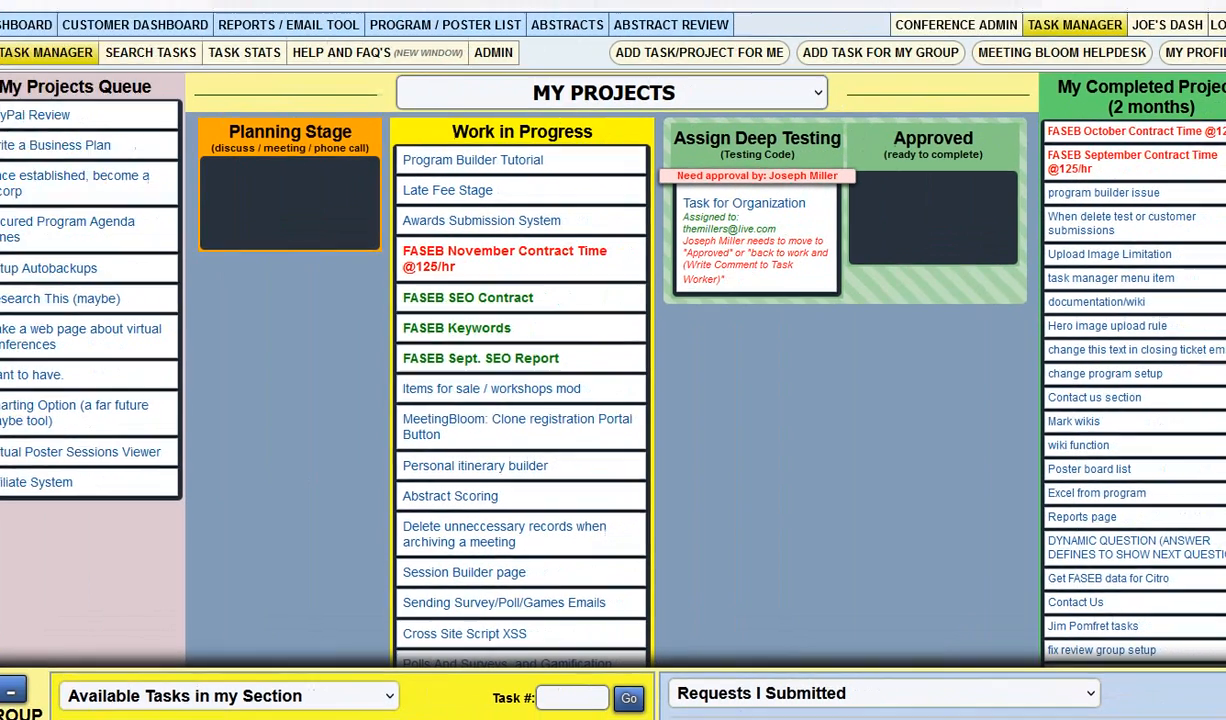
{"action": "scroll", "coordinate": [1186, 155], "scroll_direction": "down", "scroll_amount": 1}
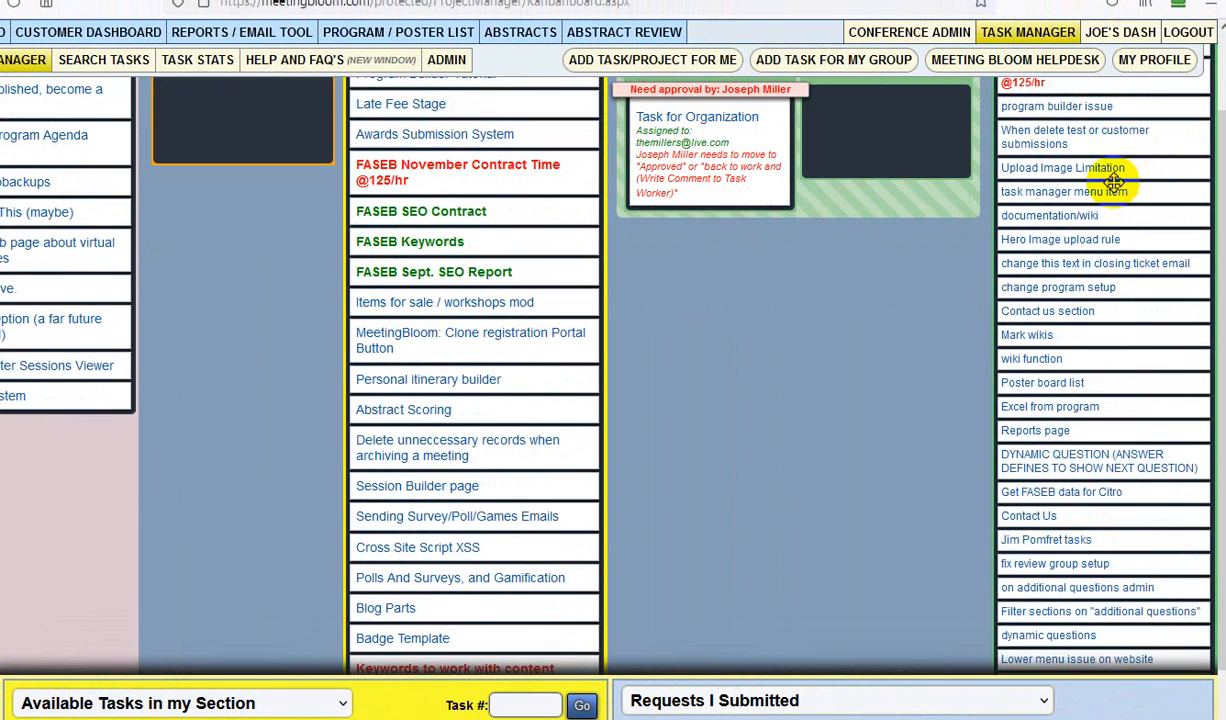
{"action": "scroll", "coordinate": [733, 383], "scroll_direction": "up", "scroll_amount": 2}
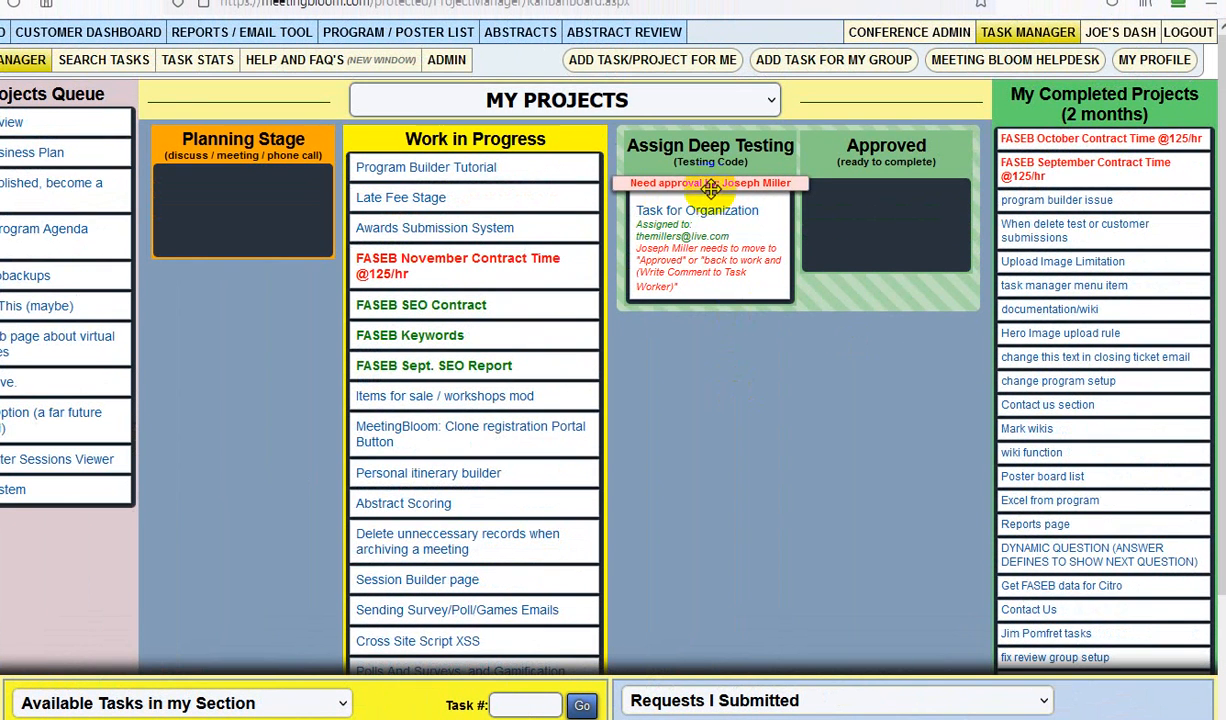
{"action": "left_click", "coordinate": [666, 212]}
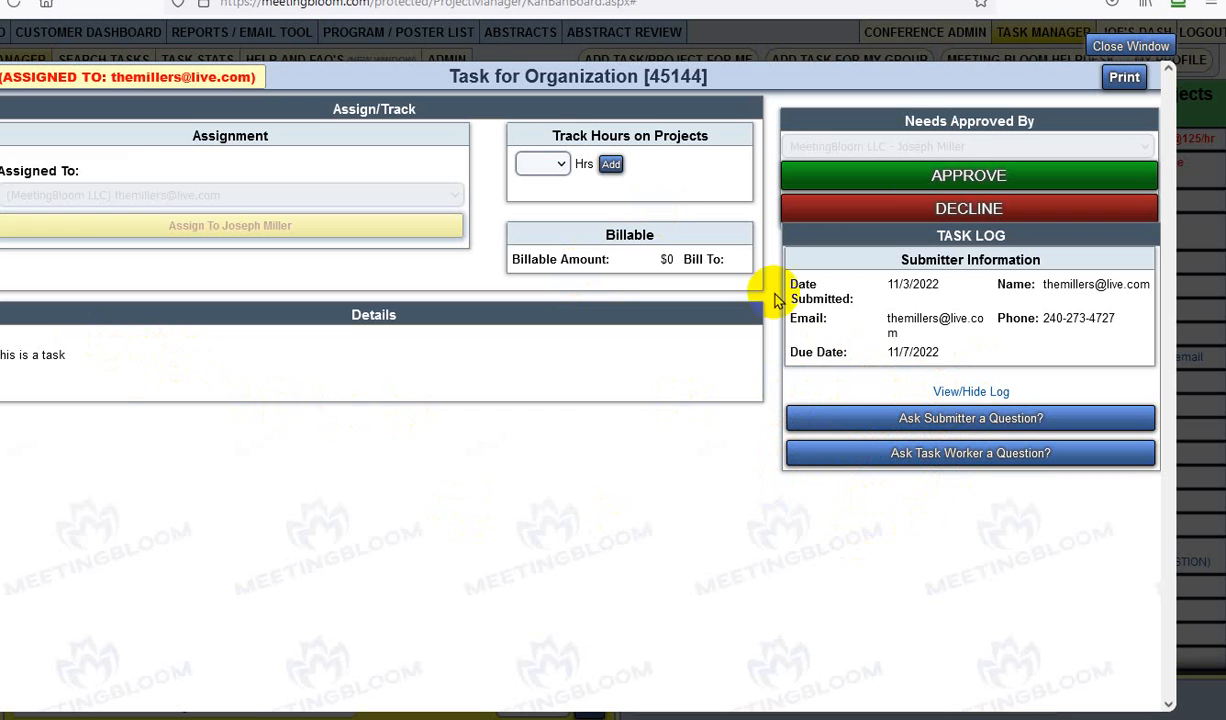
{"action": "left_click", "coordinate": [945, 178]}
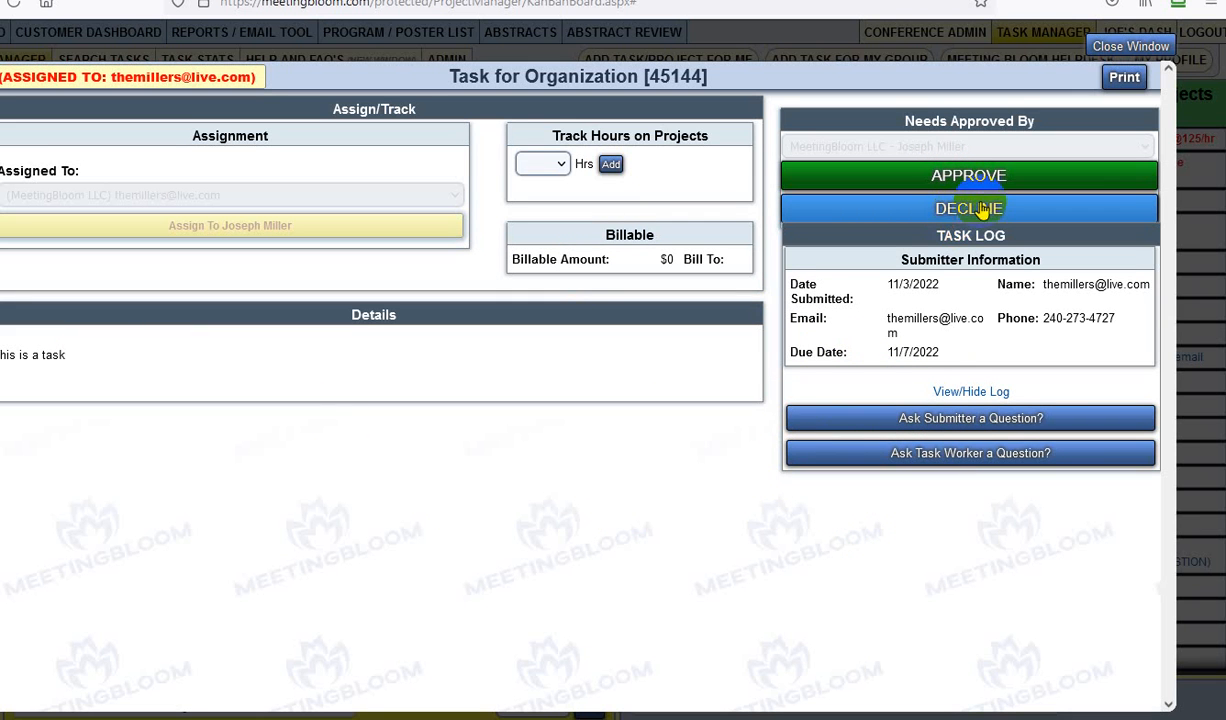
{"action": "left_click", "coordinate": [969, 186]}
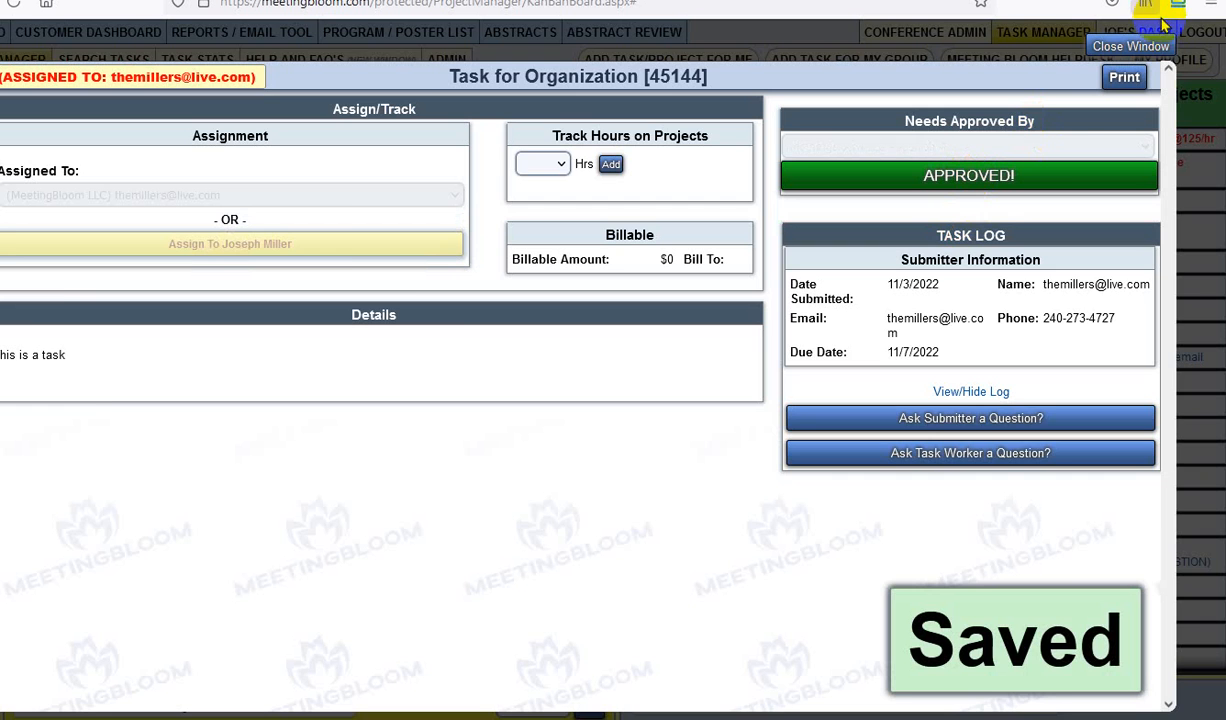
{"action": "left_click", "coordinate": [1130, 46]}
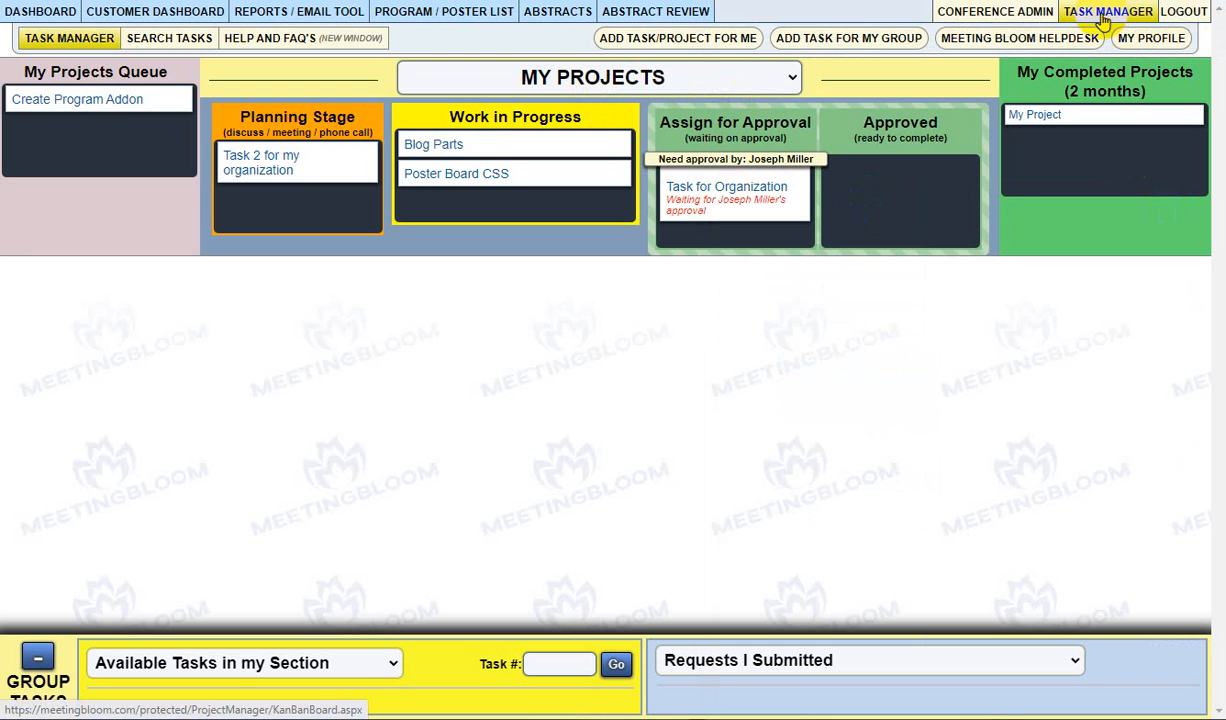
Step: Refresh the worker's board, move "Task for Organization" to My Completed Projects, and place "Blog Parts" below "Poster Board CSS" in Work in Progress
{"action": "left_click", "coordinate": [1105, 20]}
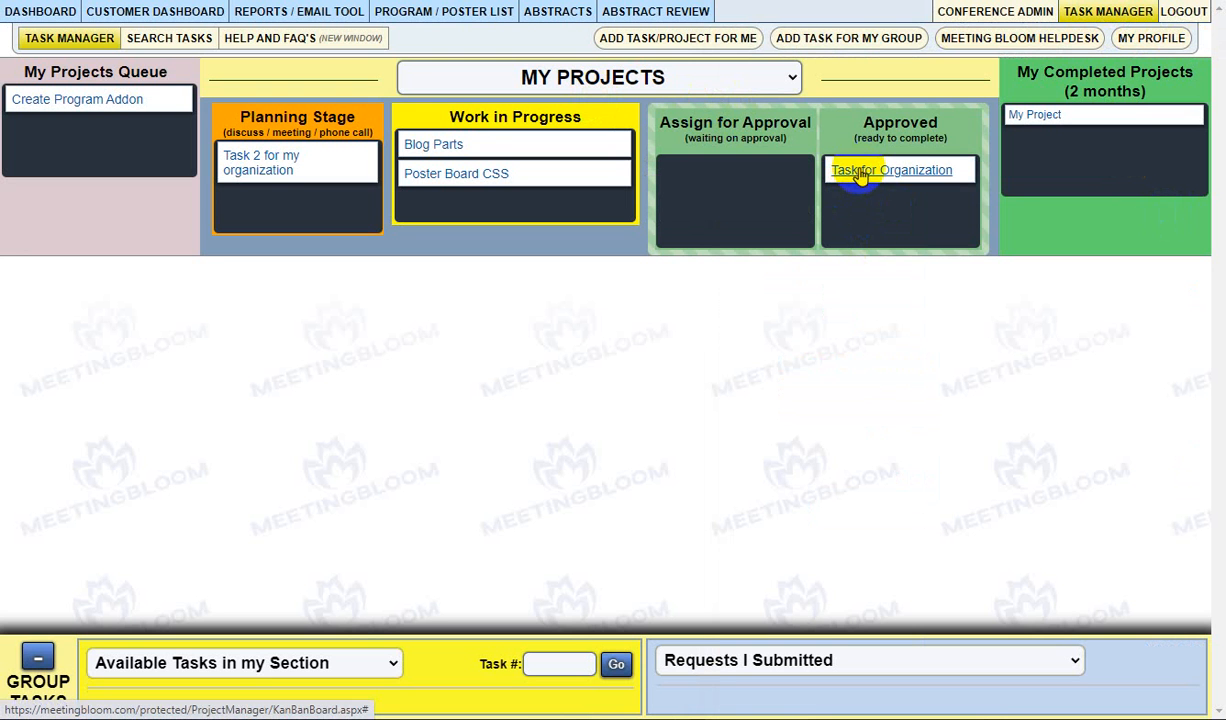
{"action": "left_click_drag", "start_coordinate": [860, 175], "coordinate": [1040, 148]}
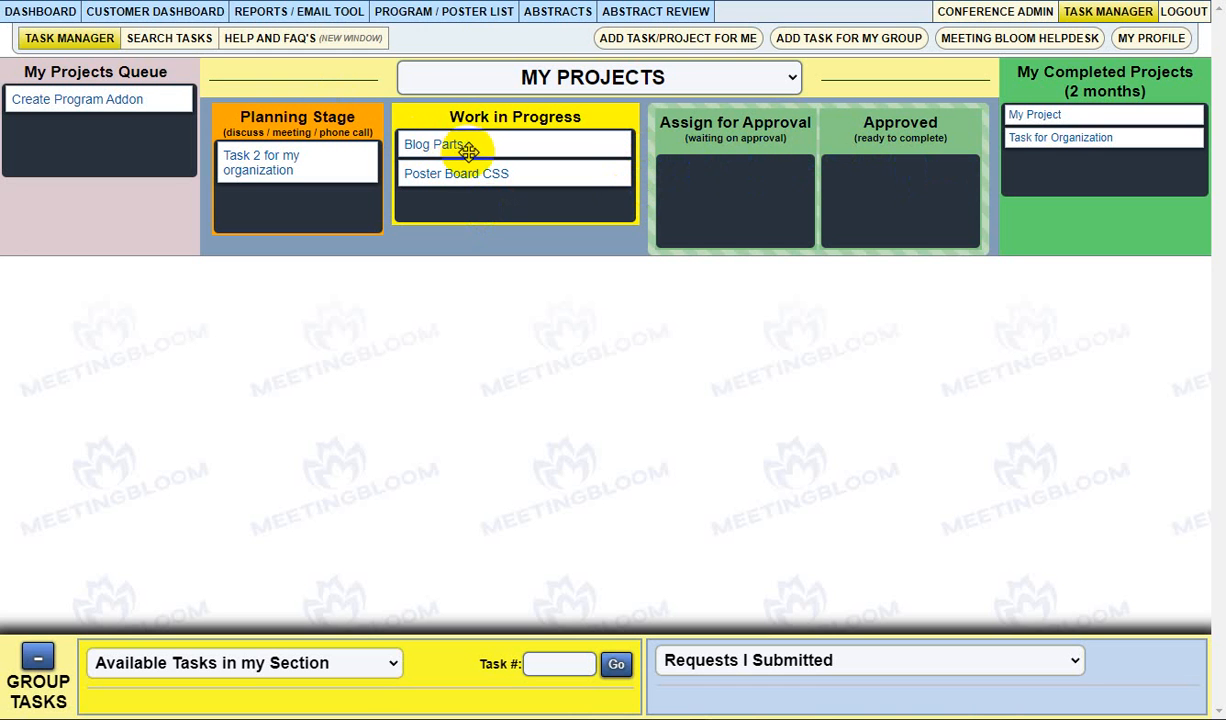
{"action": "left_click_drag", "start_coordinate": [473, 138], "coordinate": [471, 170]}
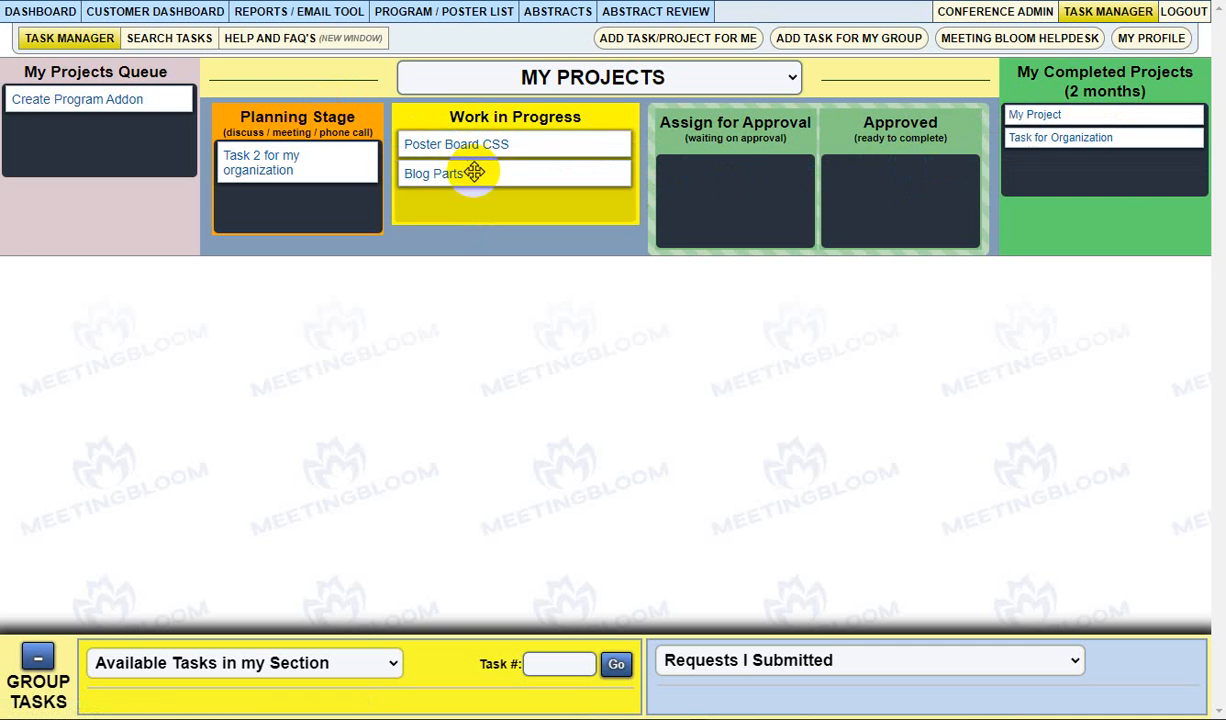
Step: Add the line "new comment or update the task here" to the "Blog Parts" task details and save the change
{"action": "left_click", "coordinate": [446, 178]}
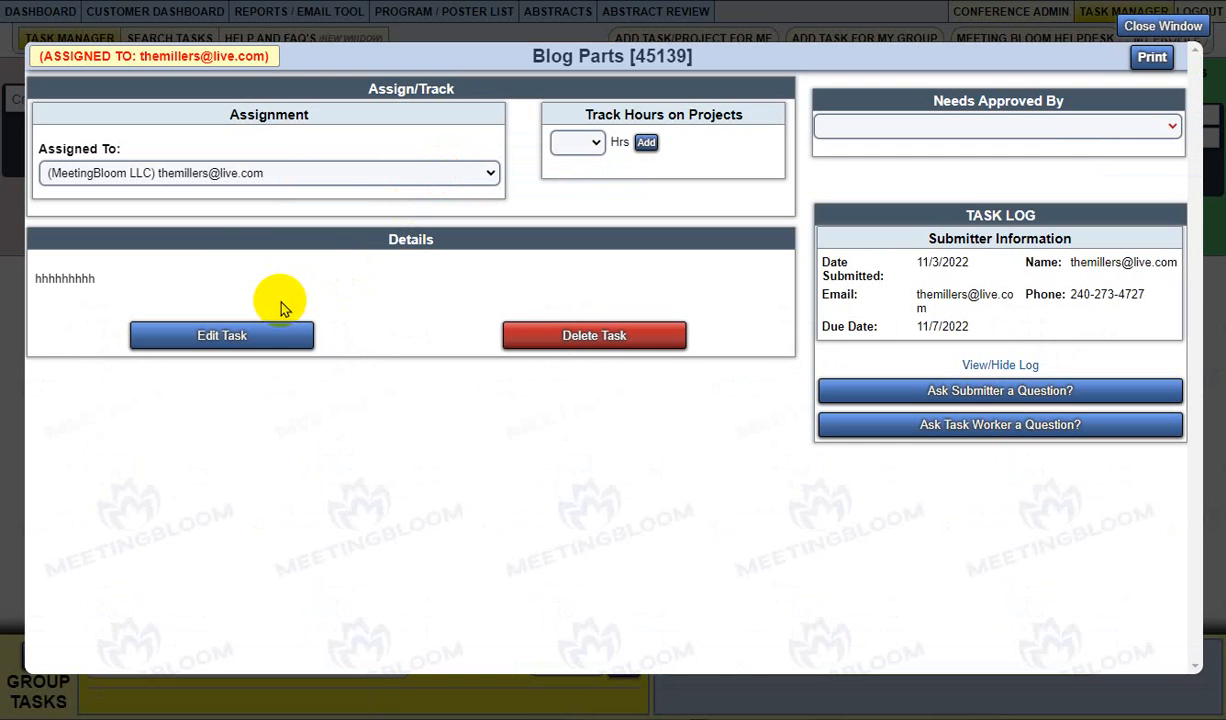
{"action": "left_click", "coordinate": [237, 338]}
{"action": "left_click", "coordinate": [172, 279]}
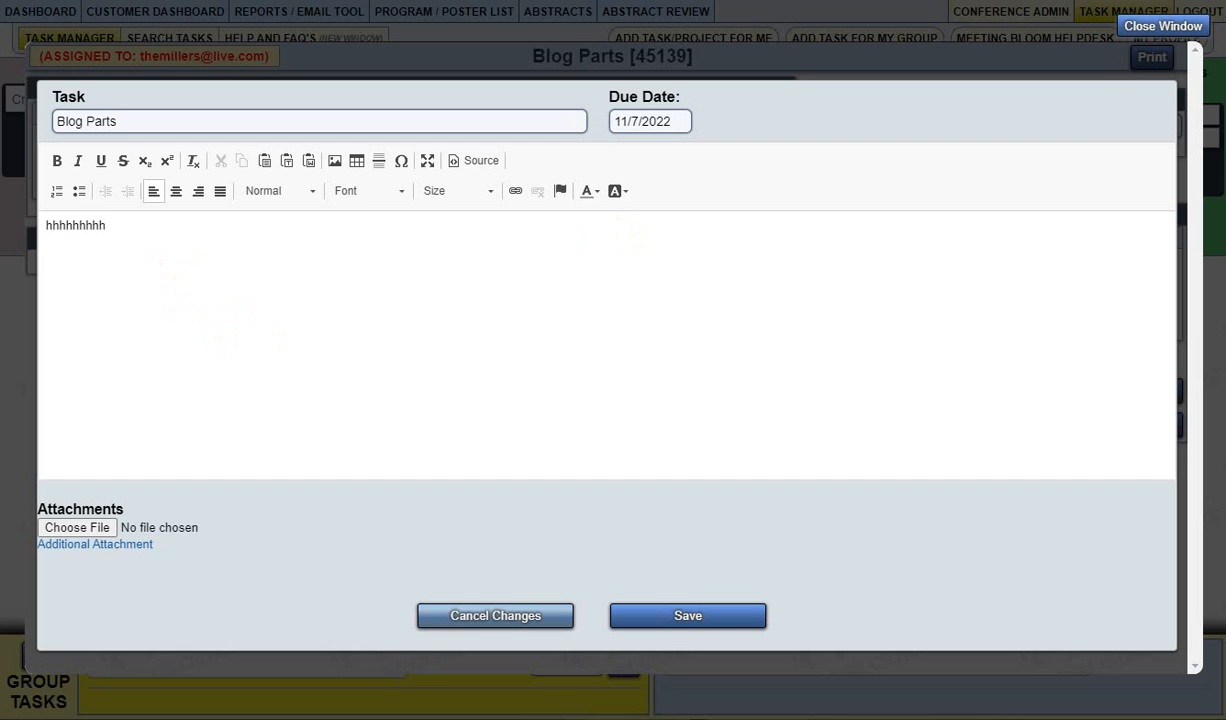
{"action": "key", "text": "Return"}
{"action": "type", "text": "new comment or updat"}
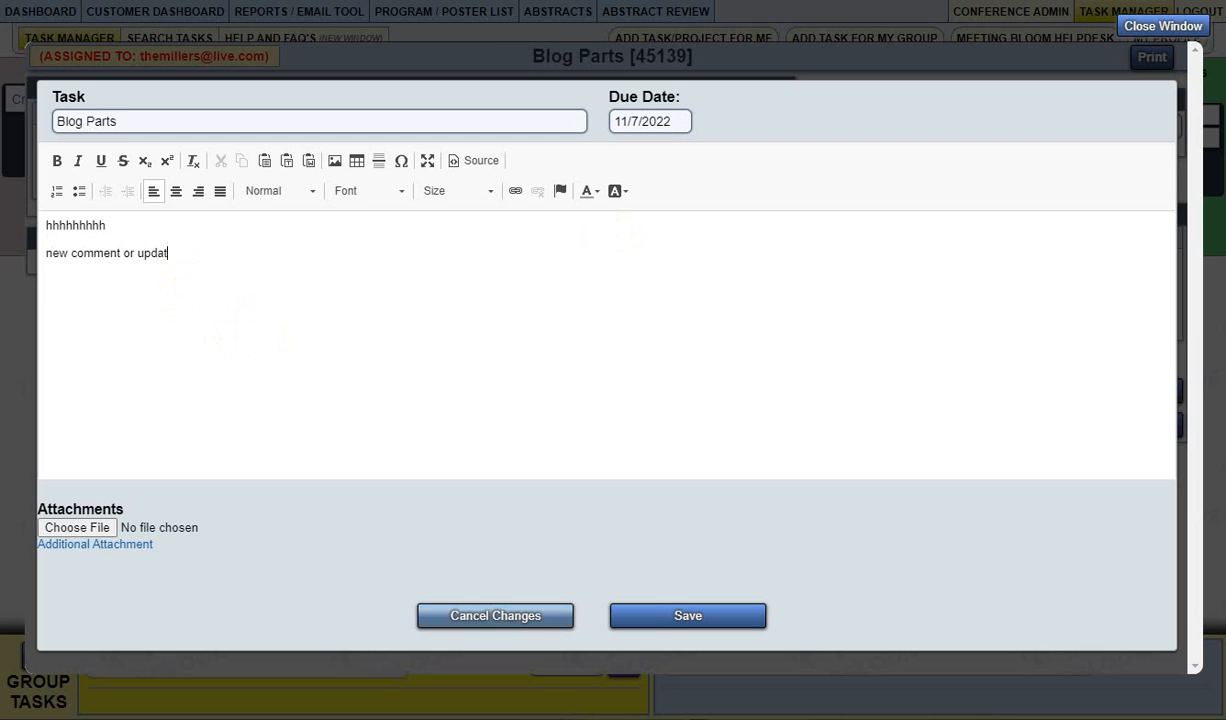
{"action": "type", "text": "e the taak here"}
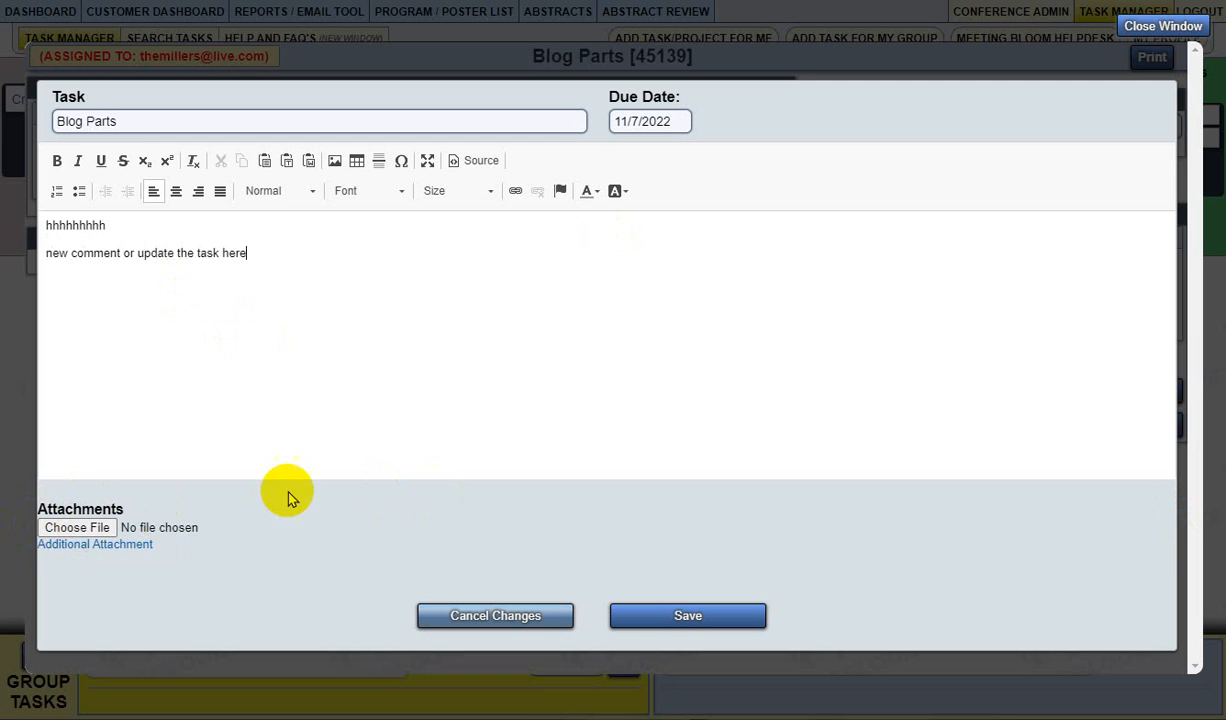
{"action": "left_click", "coordinate": [645, 614]}
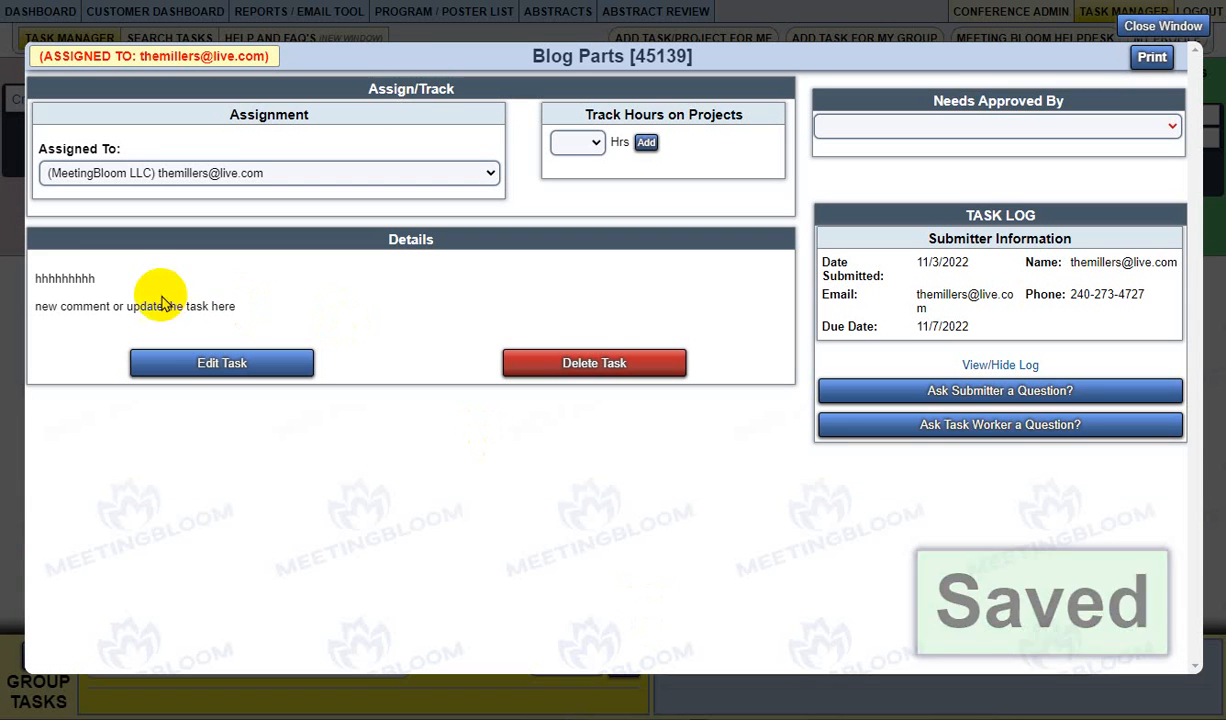
{"action": "left_click_drag", "start_coordinate": [35, 306], "coordinate": [230, 306]}
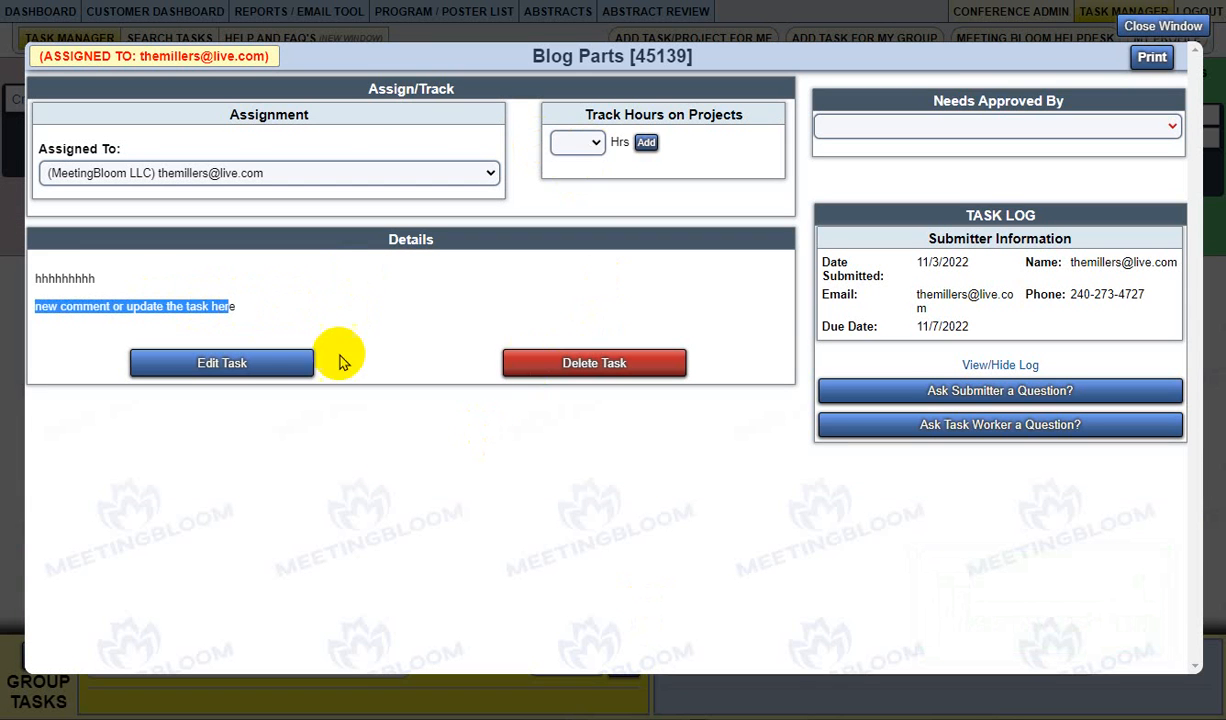
{"action": "left_click", "coordinate": [1145, 27]}
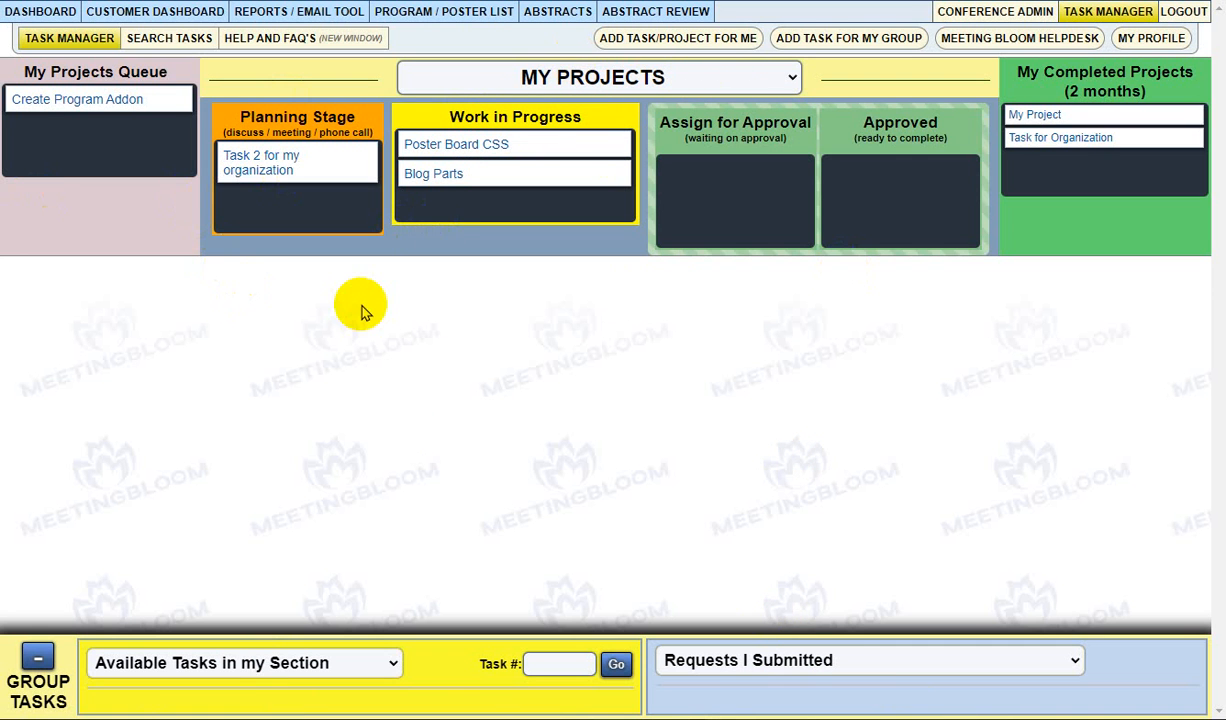
Step: View the board for Projects in My Section, and return it to My Projects
{"action": "left_click", "coordinate": [630, 77]}
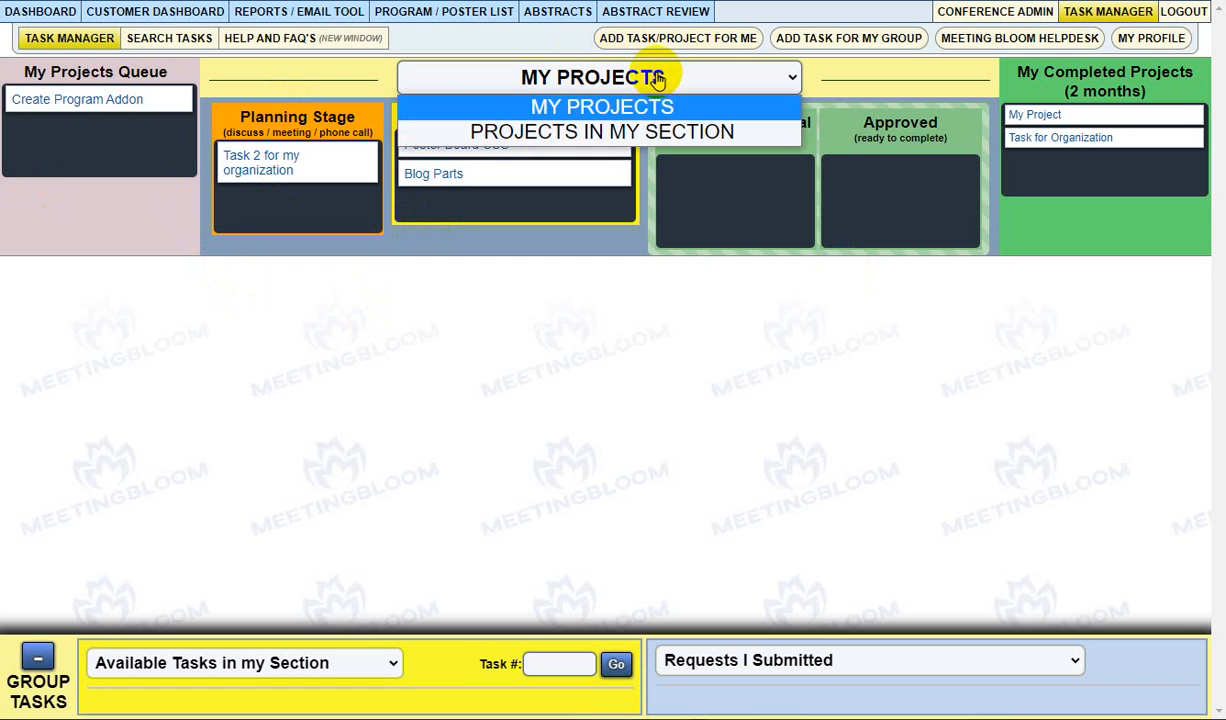
{"action": "left_click", "coordinate": [580, 133]}
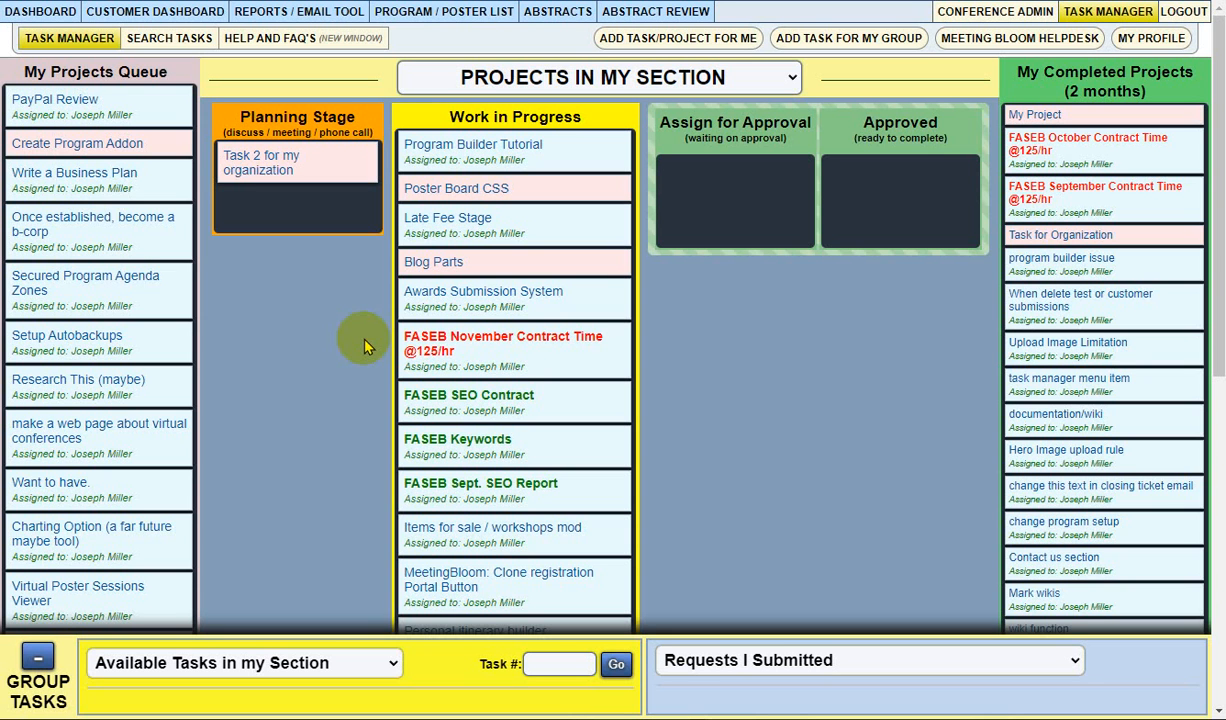
{"action": "left_click", "coordinate": [646, 77]}
{"action": "left_click", "coordinate": [550, 106]}
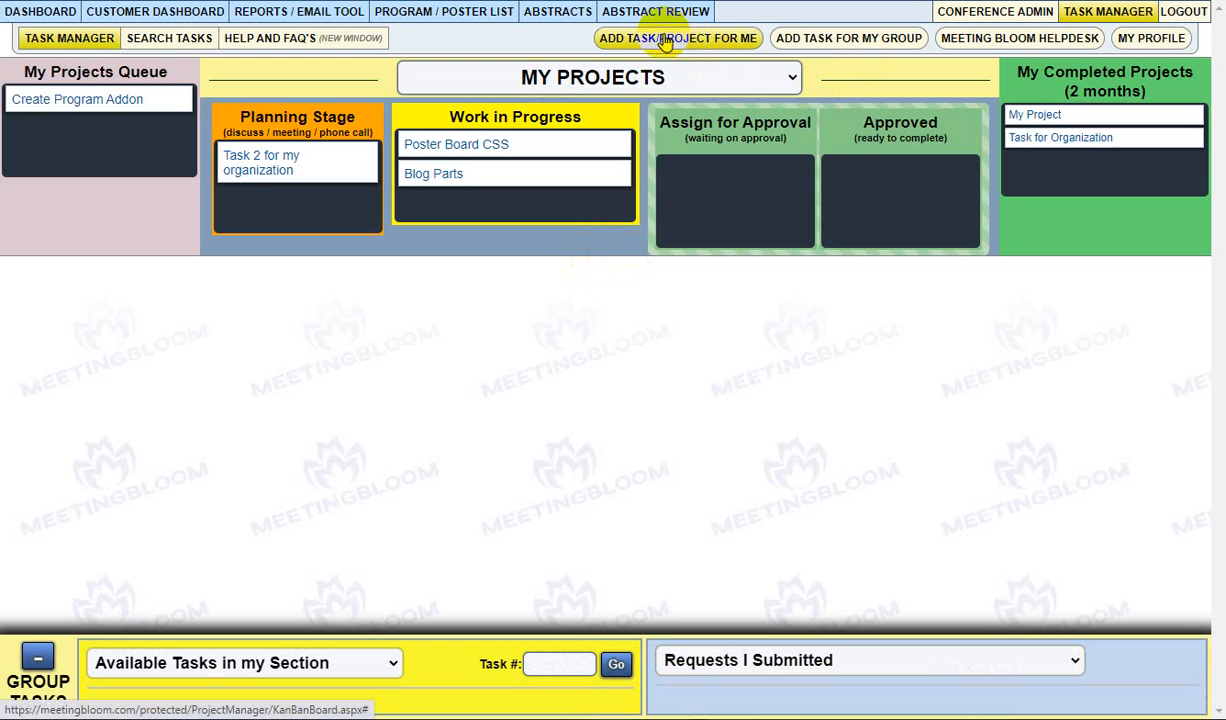
Step: Examine the task search page's subject or email, date and status criteria without running a search
{"action": "left_click", "coordinate": [155, 40]}
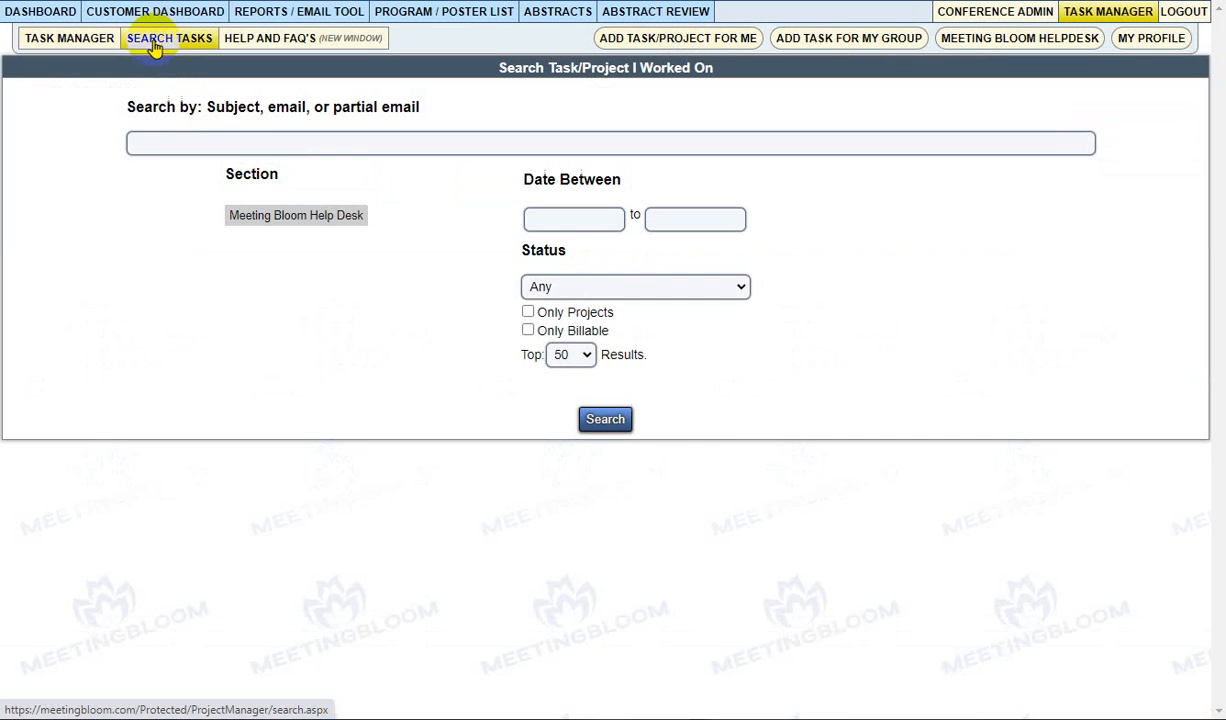
{"action": "left_click", "coordinate": [255, 144]}
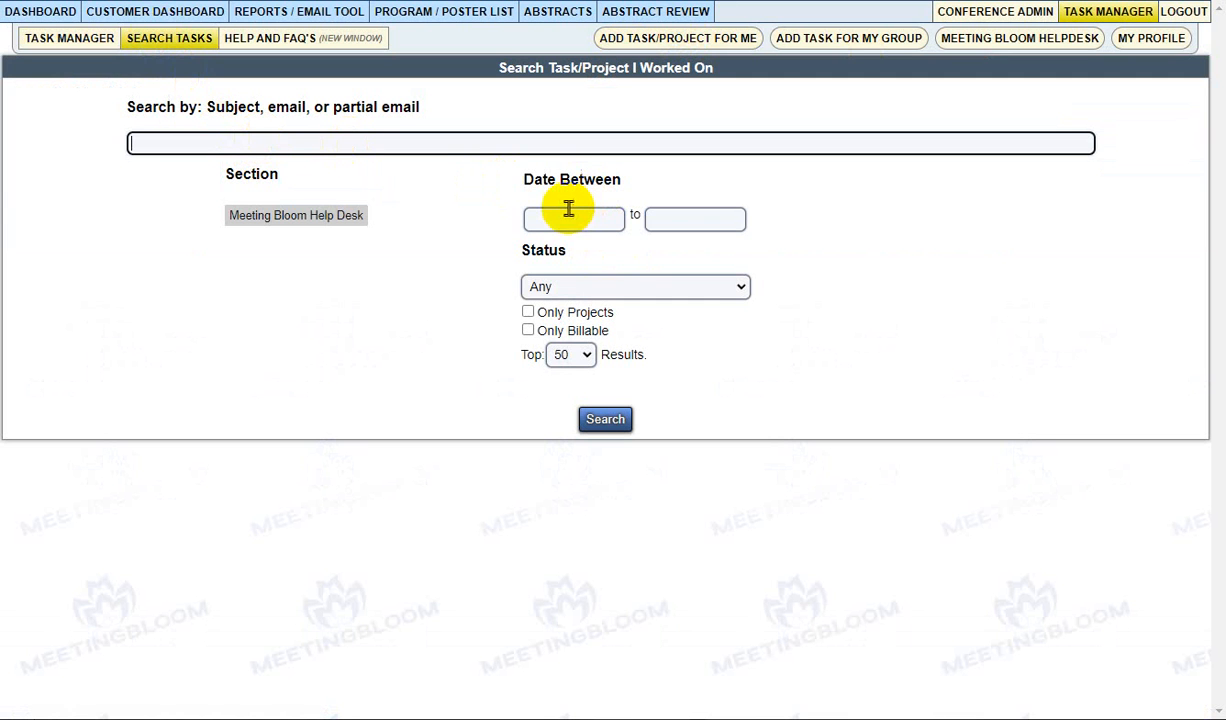
{"action": "left_click", "coordinate": [588, 286]}
{"action": "left_click", "coordinate": [443, 352]}
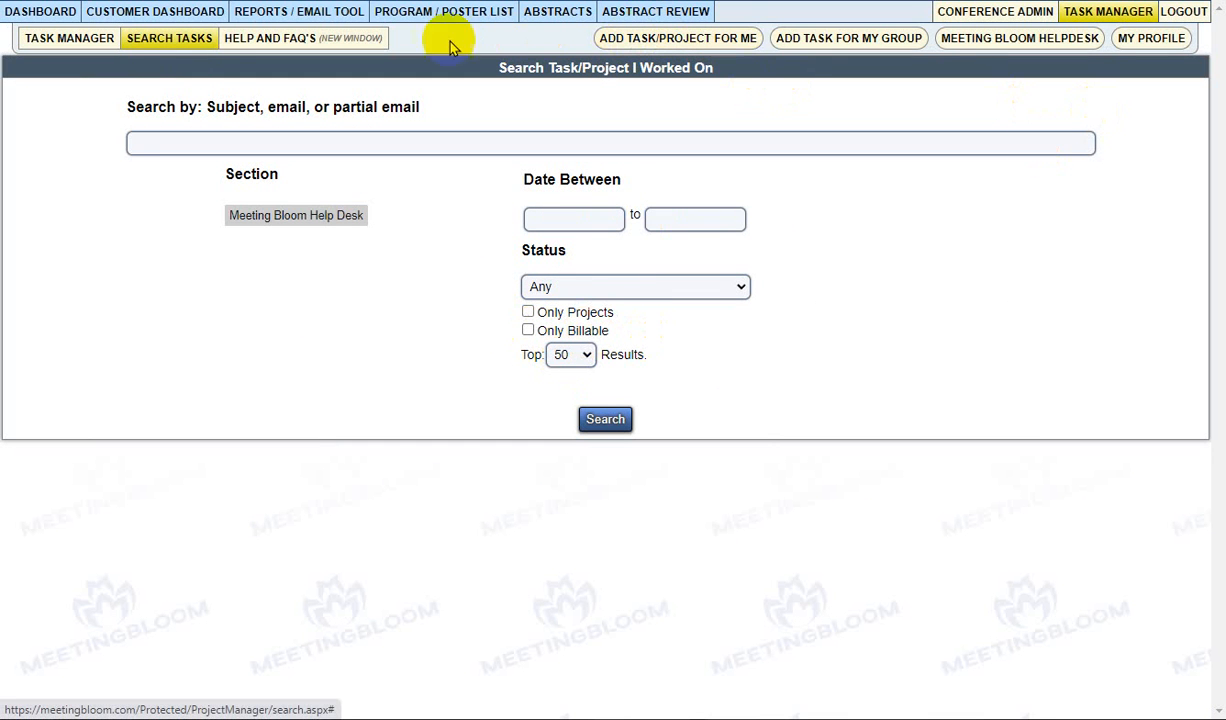
Step: Return to the project board and move "Task 2 for my organization" from Planning Stage to My Completed Projects
{"action": "left_click", "coordinate": [70, 40]}
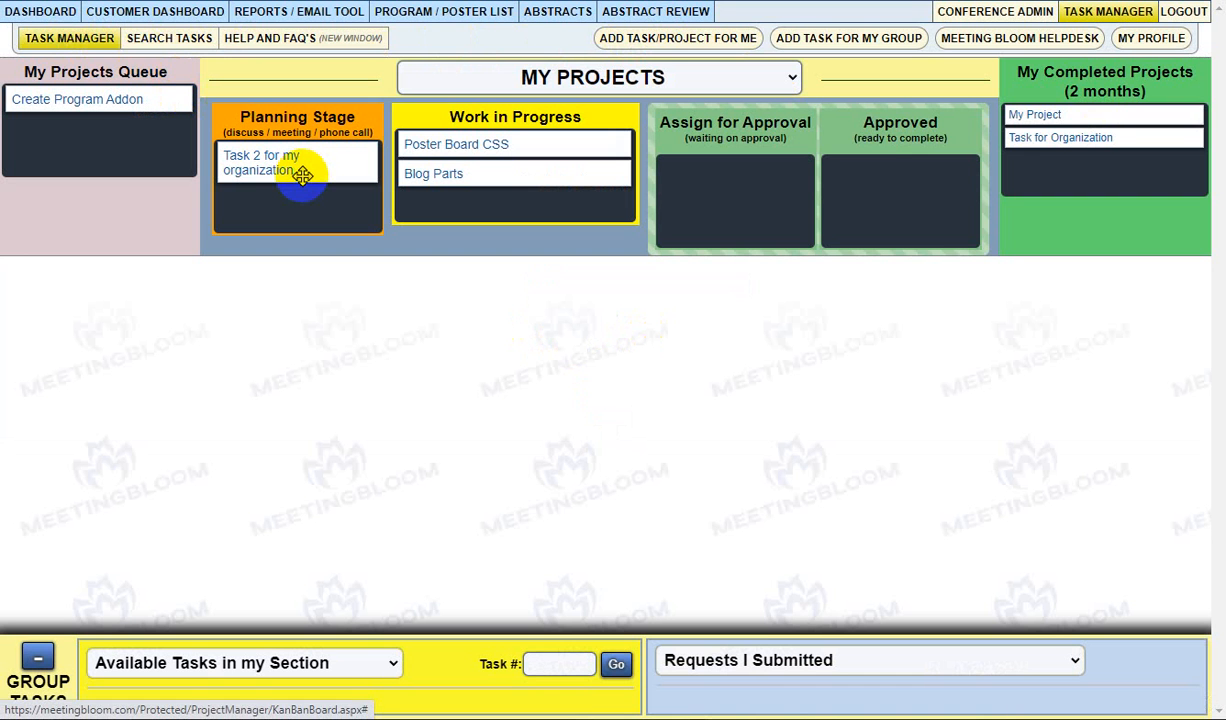
{"action": "left_click_drag", "start_coordinate": [268, 160], "coordinate": [1054, 192]}
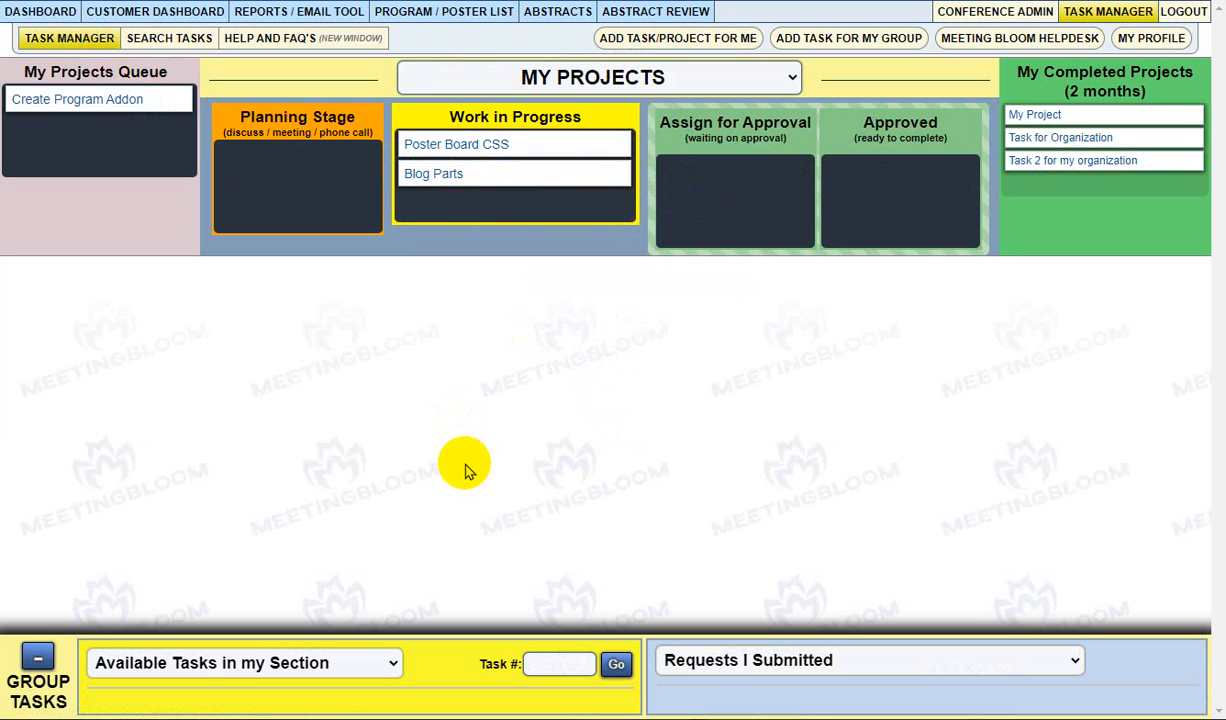
Step: Examine the filter options for submitted requests and the section's list of closed group tasks, and return to the default board
{"action": "left_click", "coordinate": [731, 668]}
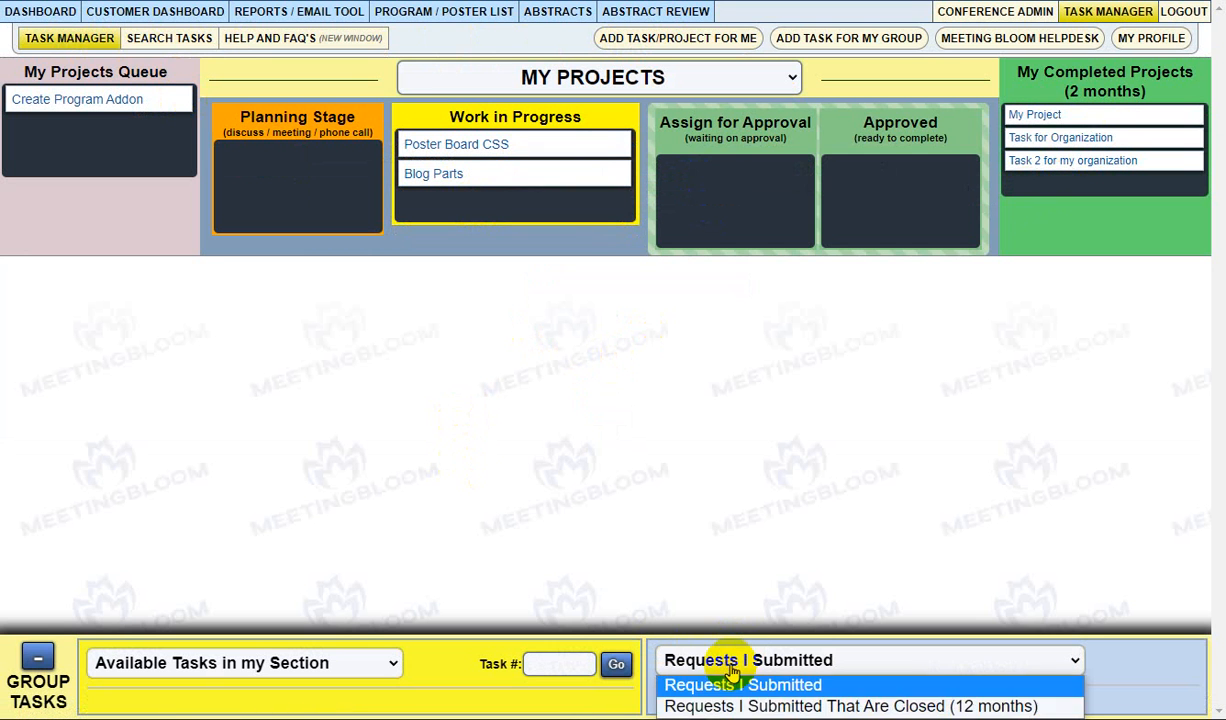
{"action": "left_click", "coordinate": [330, 662]}
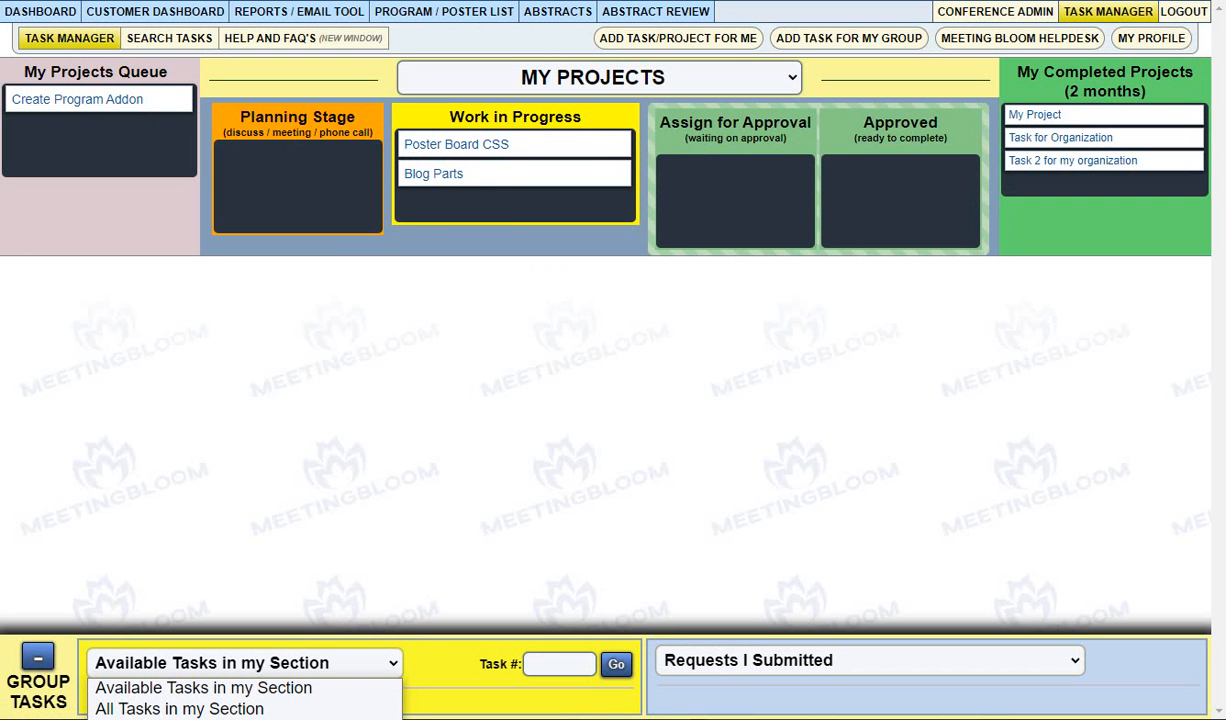
{"action": "left_click", "coordinate": [250, 719]}
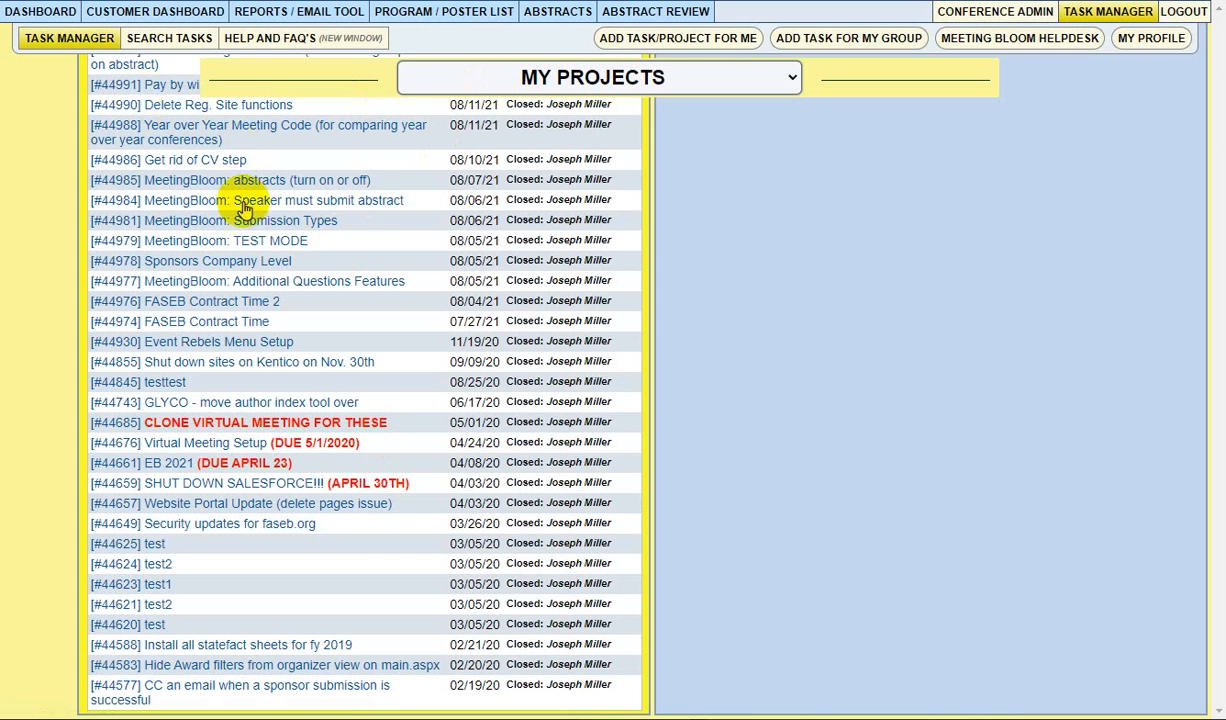
{"action": "left_click", "coordinate": [70, 40]}
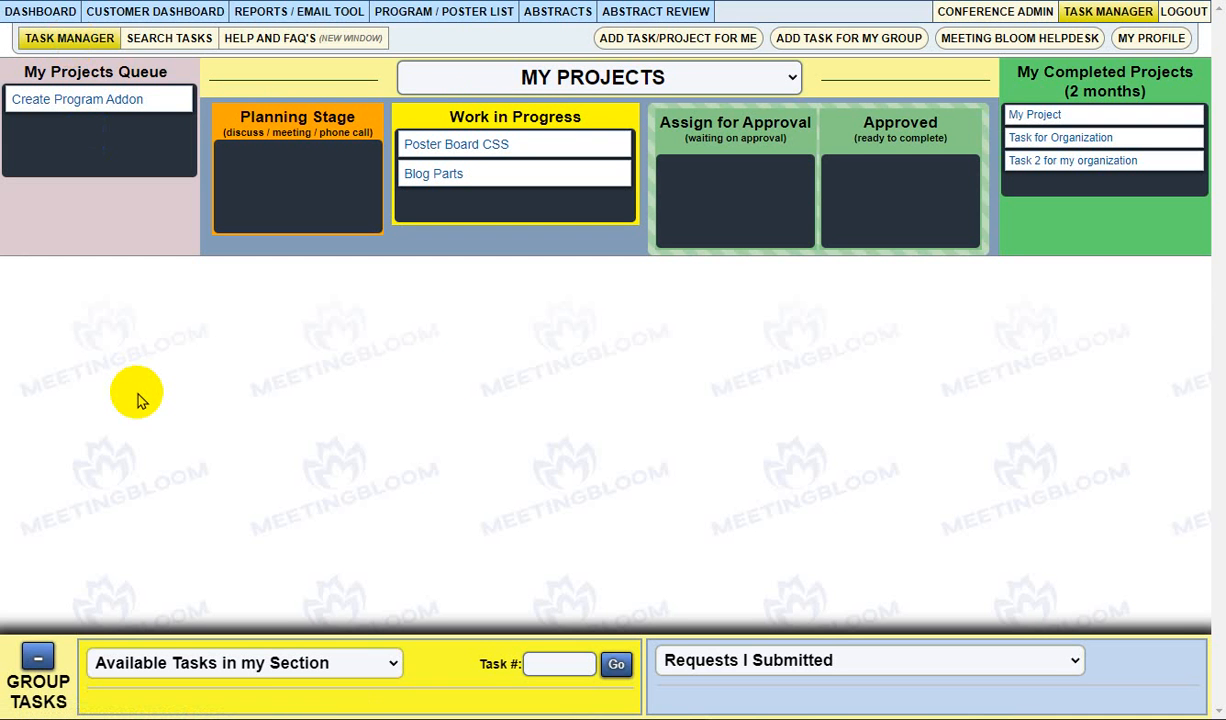